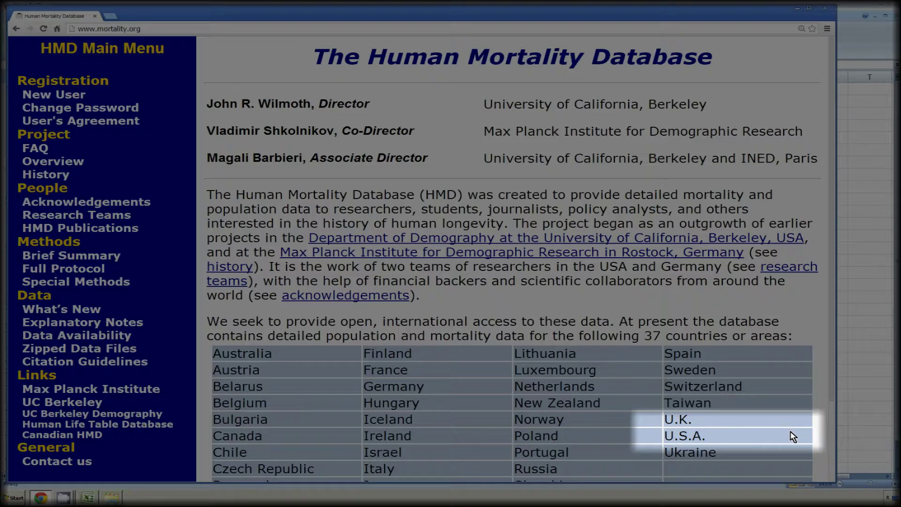
# - Open the Human Mortality Database U.S.A. country page and zoom the page out to show more rows
pyautogui.click(686, 437)
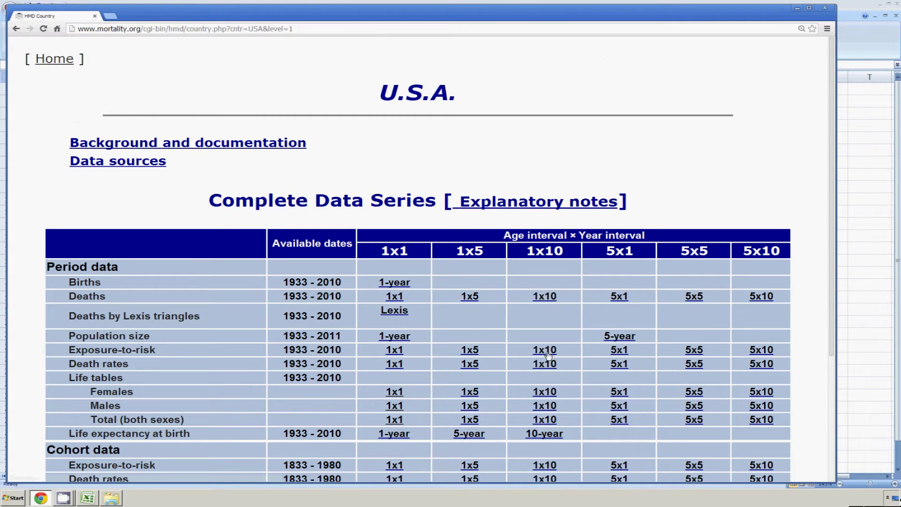
pyautogui.hotkey('ctrl', '-')
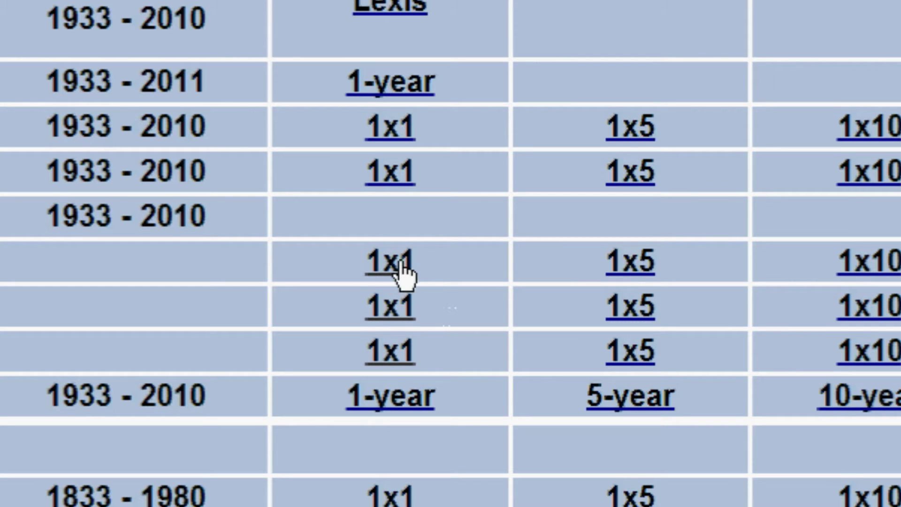
# - Open the U.S.A. Females 1x1 life table in a new tab, select all its text, and return to Excel
pyautogui.rightClick(399, 263)
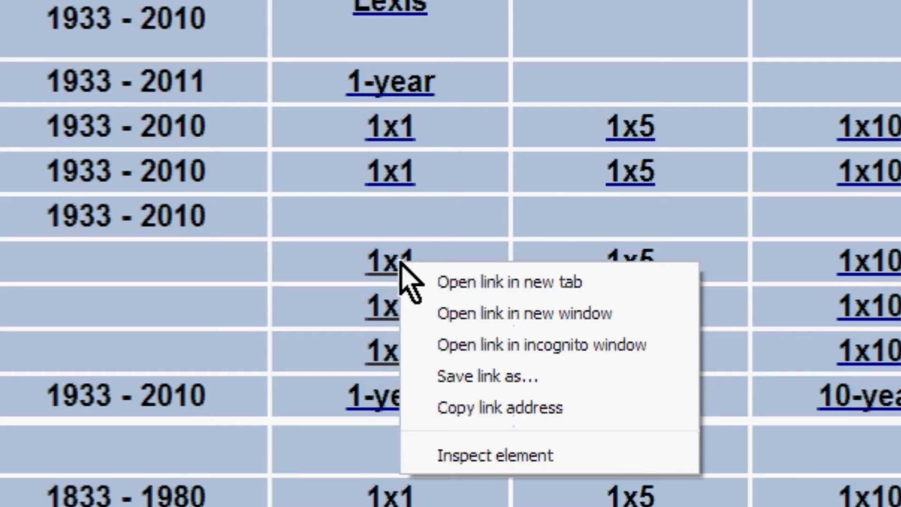
pyautogui.click(509, 281)
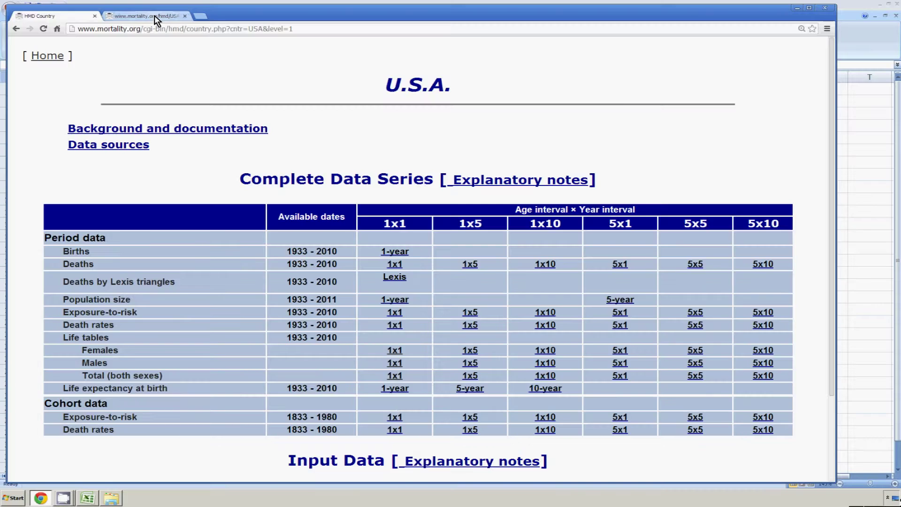
pyautogui.click(154, 16)
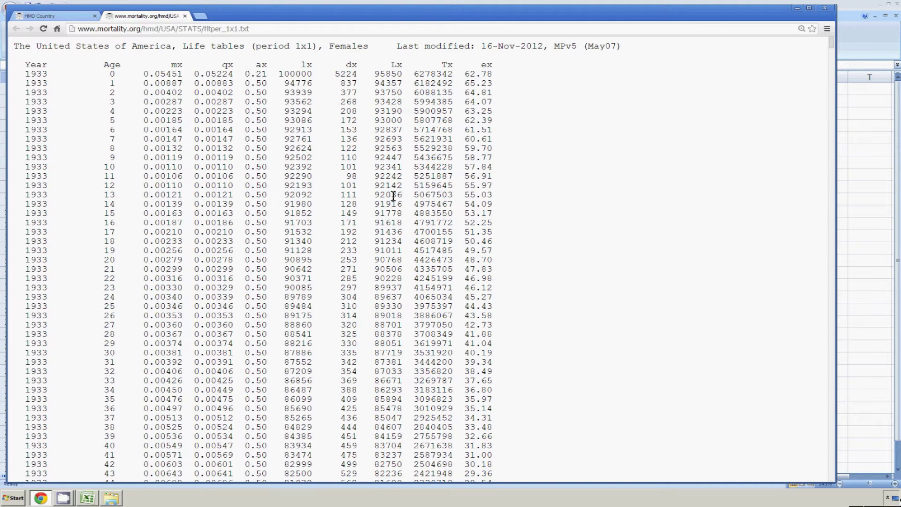
pyautogui.hotkey('ctrl', 'a')
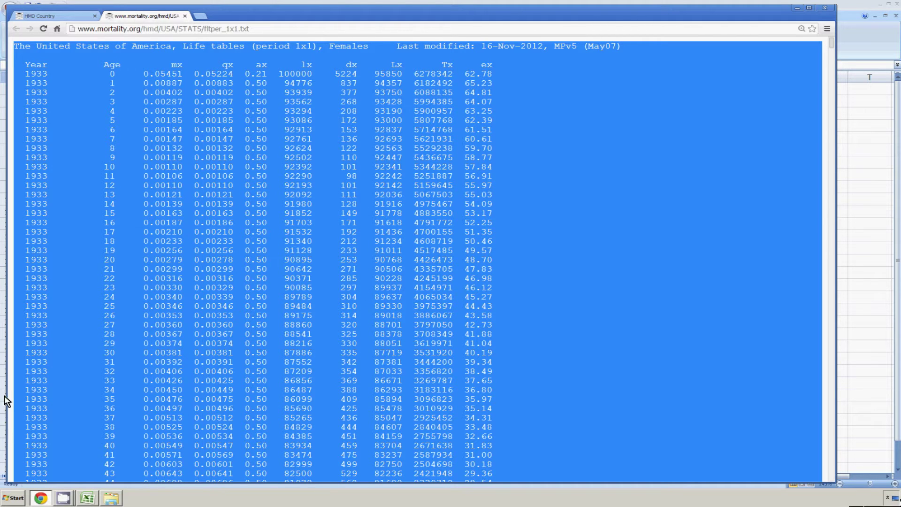
pyautogui.click(86, 498)
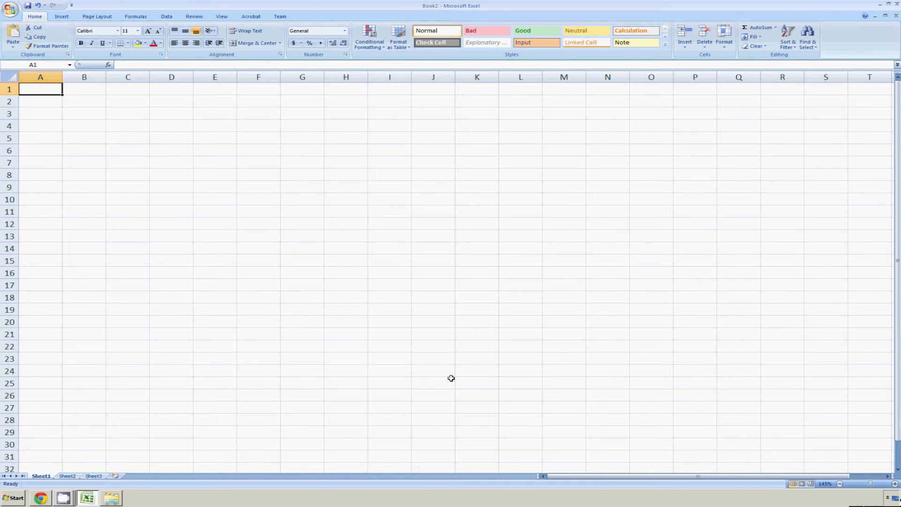
# - Paste the female life table into A1 and select column A from the Year header to row 8661
pyautogui.hotkey('ctrl', 'v')
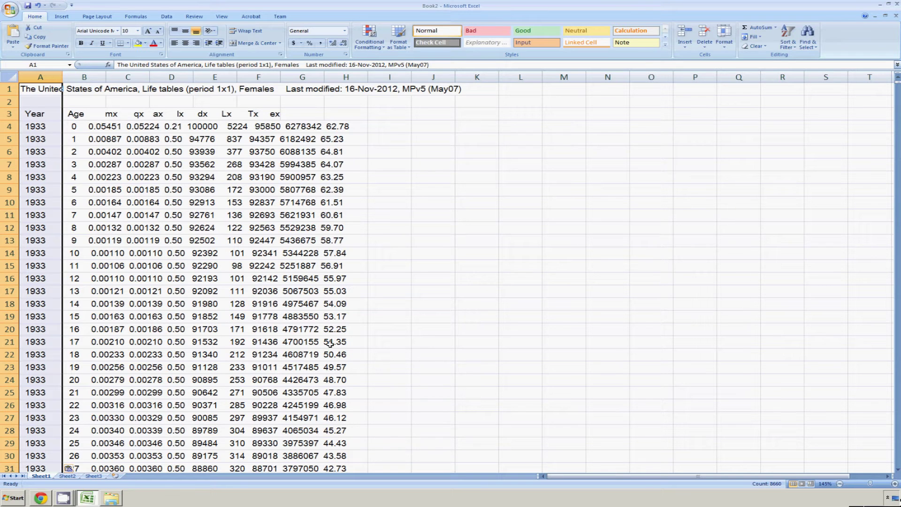
pyautogui.click(35, 117)
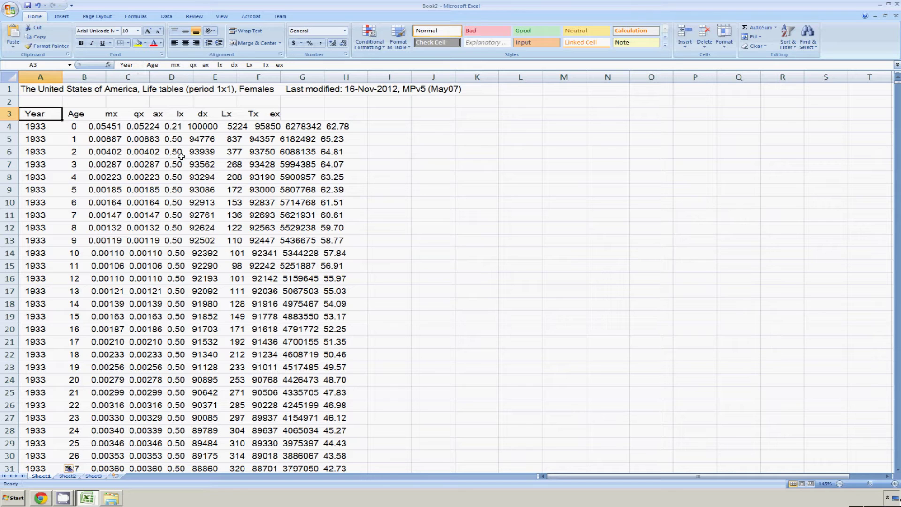
pyautogui.click(33, 127)
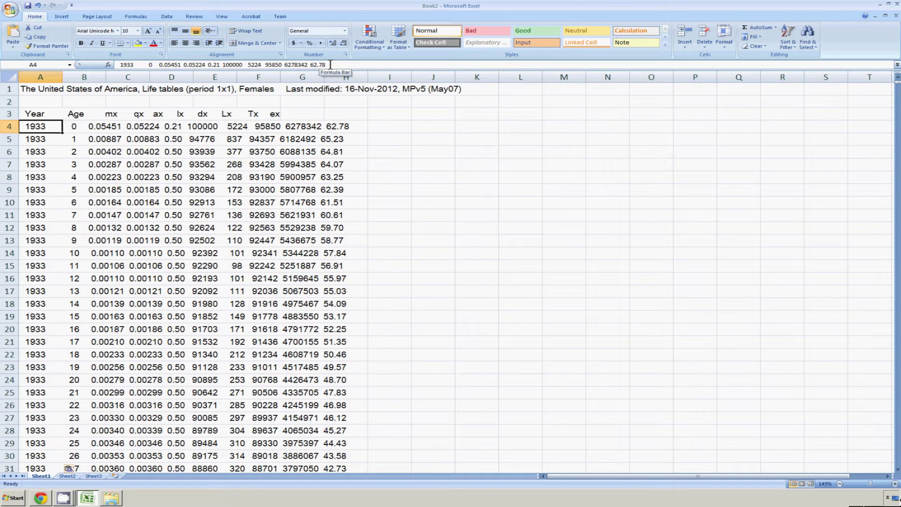
pyautogui.click(46, 113)
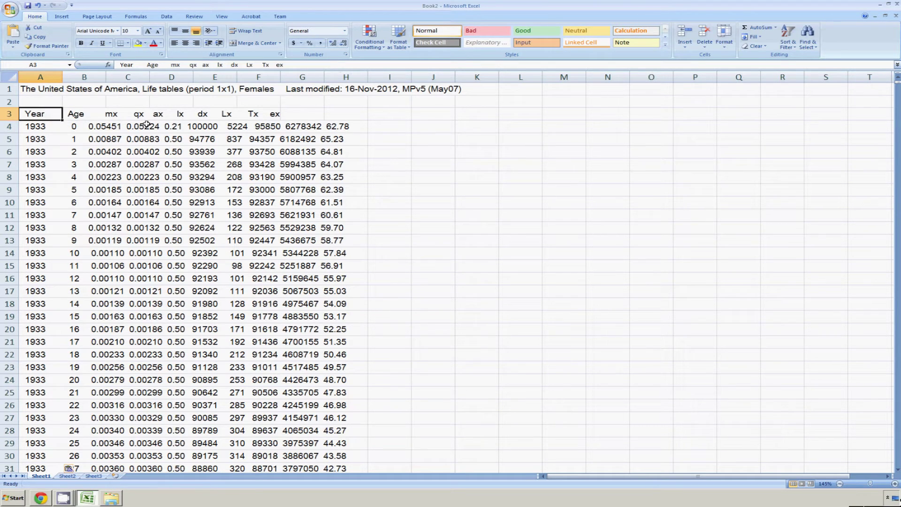
pyautogui.hotkey('ctrl', 'shift', 'Down')
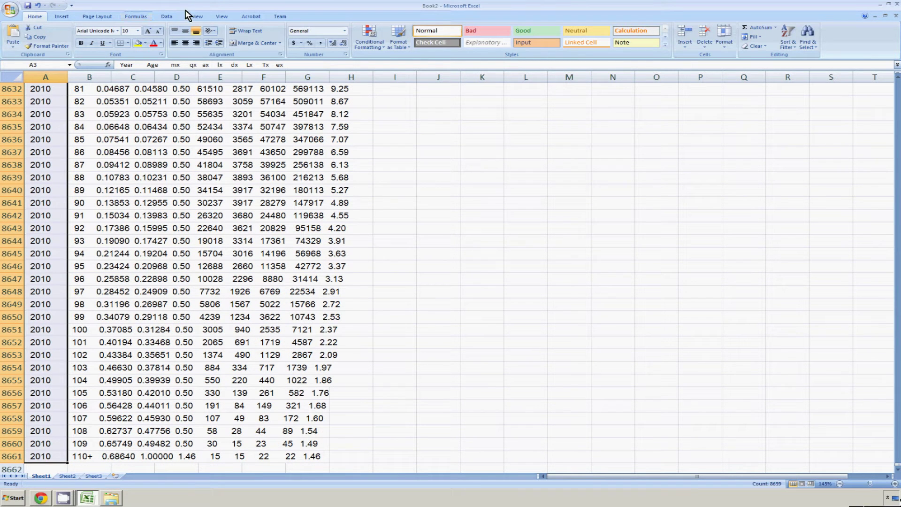
pyautogui.click(166, 17)
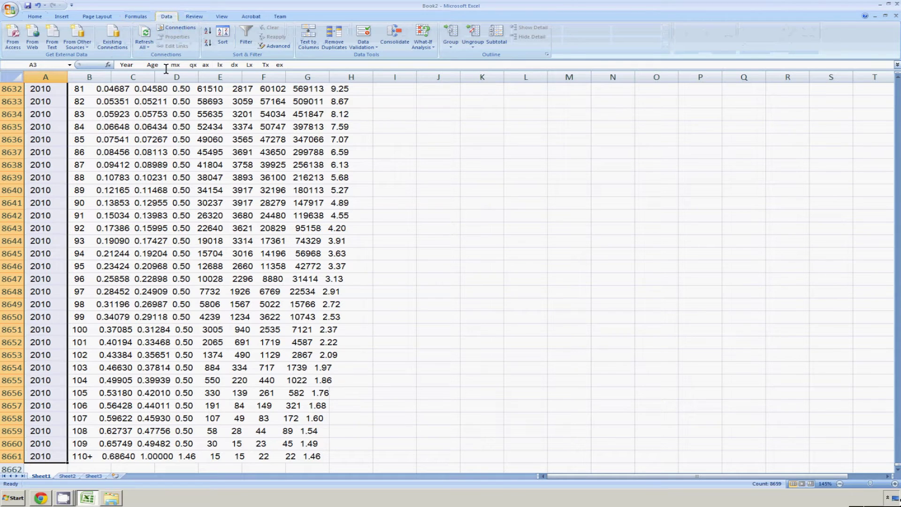
# - Split column A with Text to Columns on spaces, merging consecutive spaces and skipping the empty first column
pyautogui.click(312, 47)
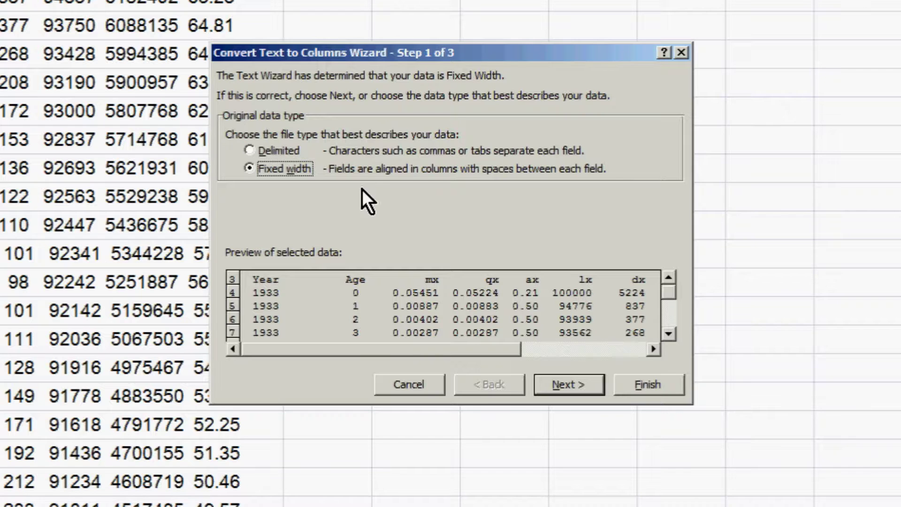
pyautogui.click(250, 150)
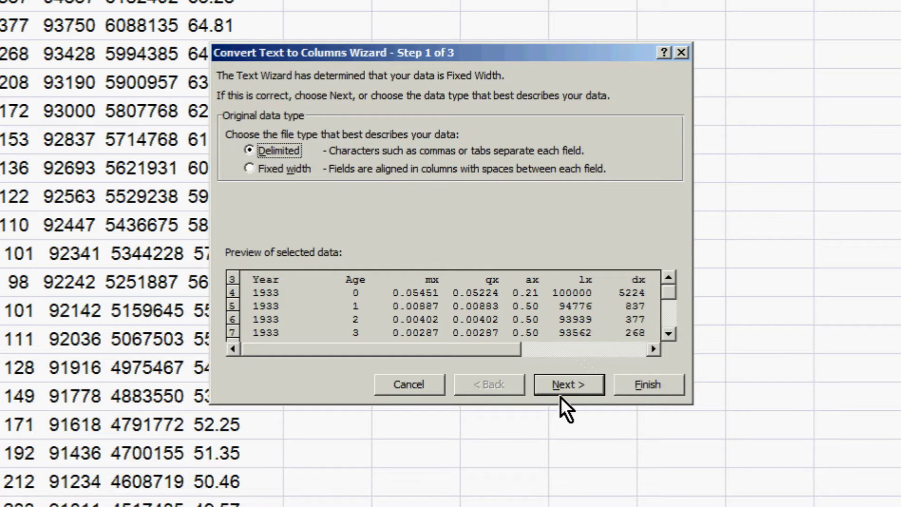
pyautogui.click(568, 381)
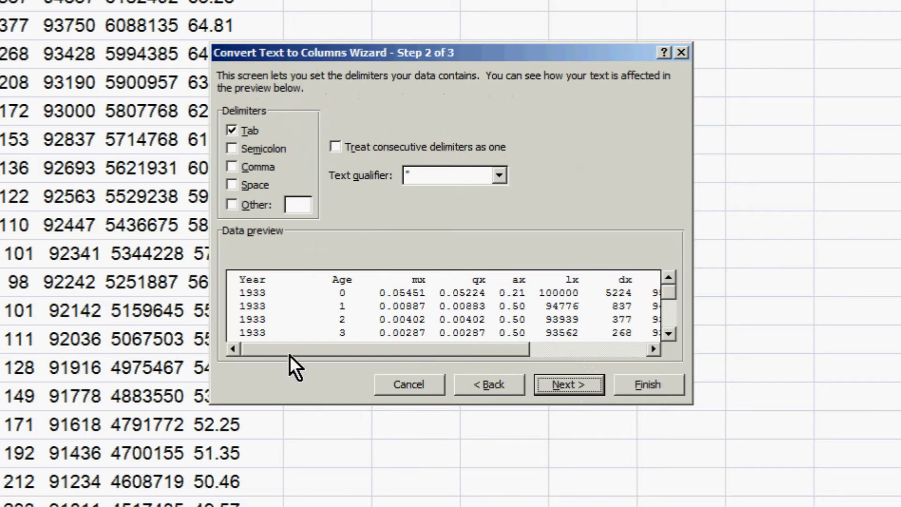
pyautogui.click(232, 134)
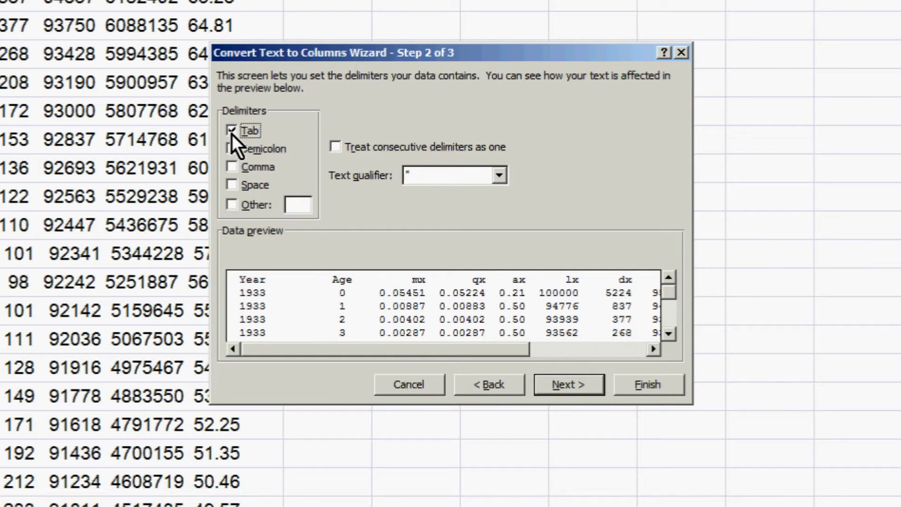
pyautogui.click(235, 188)
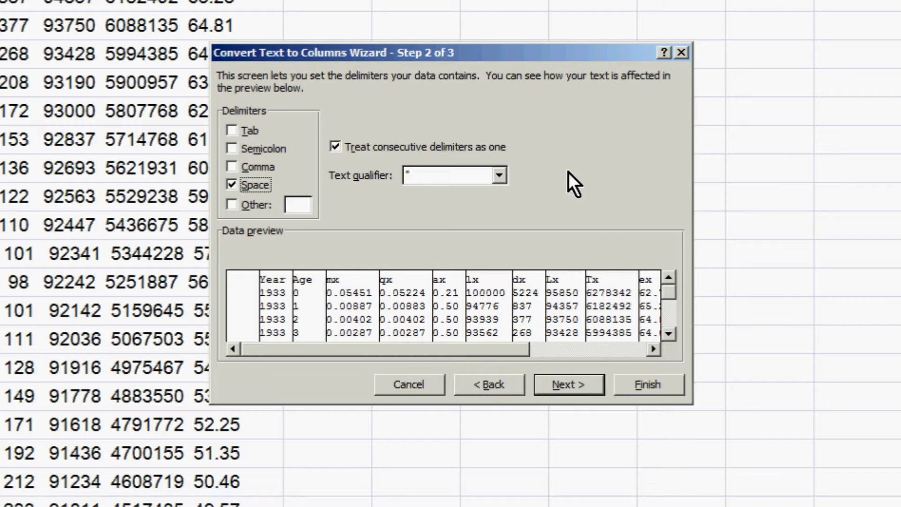
pyautogui.click(568, 385)
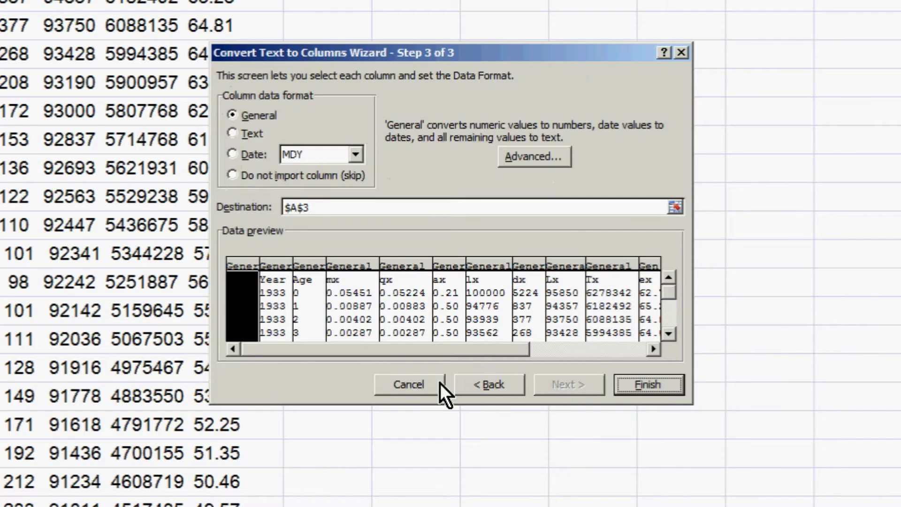
pyautogui.click(277, 293)
pyautogui.click(246, 307)
pyautogui.click(232, 175)
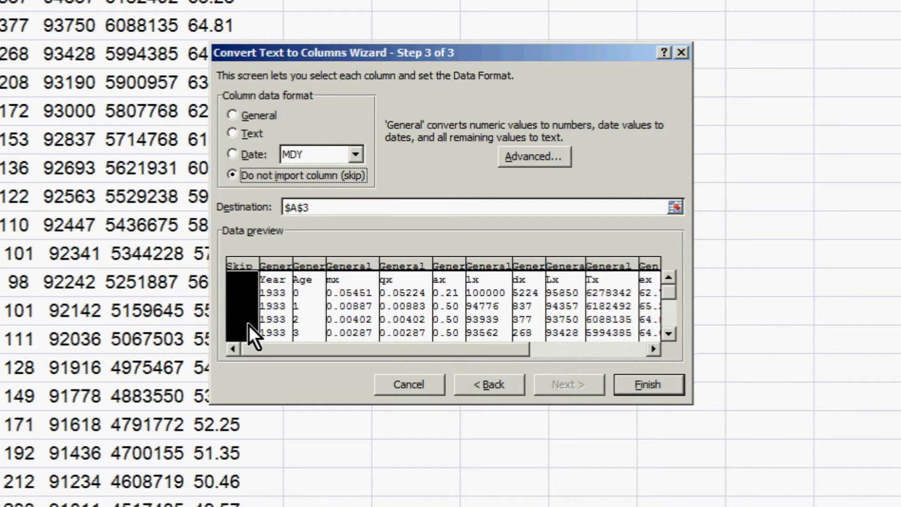
pyautogui.click(662, 388)
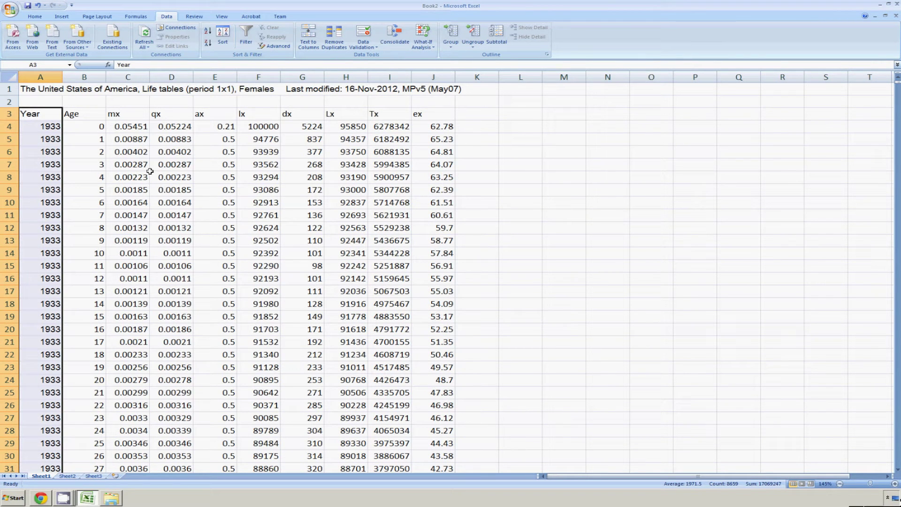
# - Check the split values, then center the Year and Age columns
pyautogui.click(57, 130)
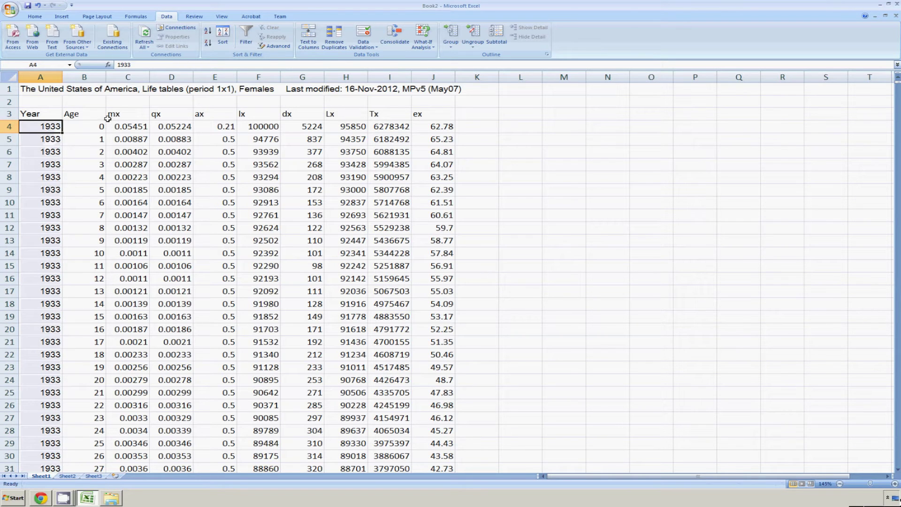
pyautogui.click(125, 126)
pyautogui.click(260, 126)
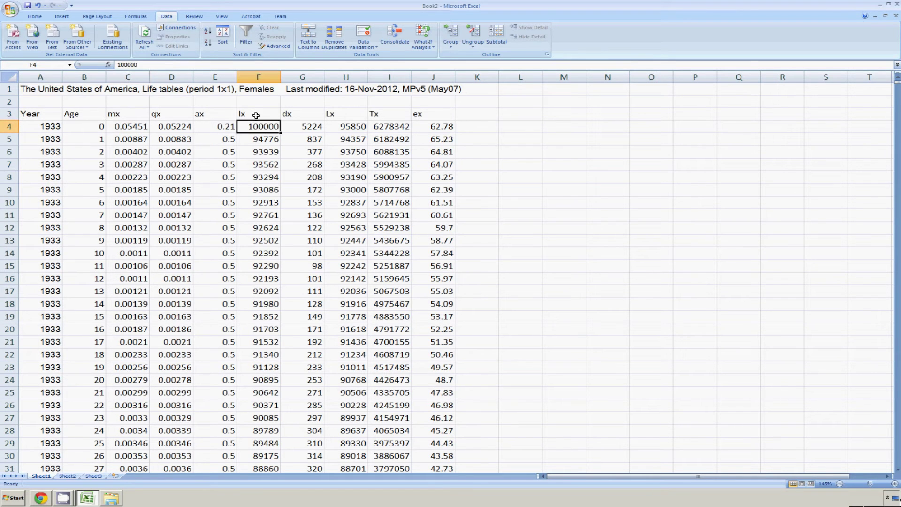
pyautogui.click(256, 116)
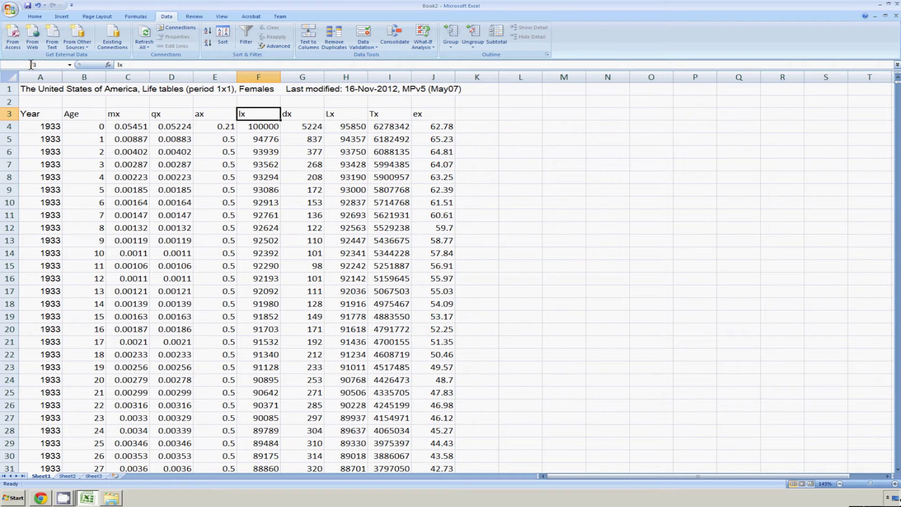
pyautogui.moveTo(45, 77); pyautogui.dragTo(67, 75)
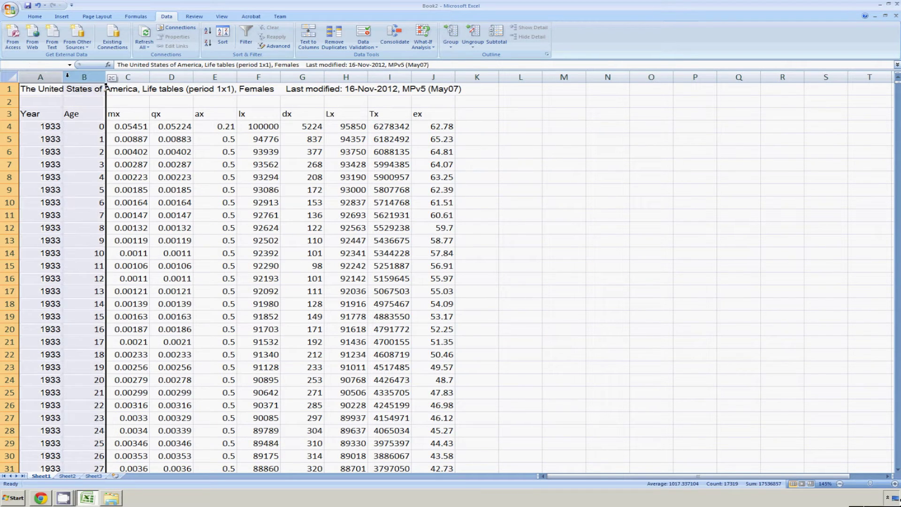
pyautogui.click(35, 17)
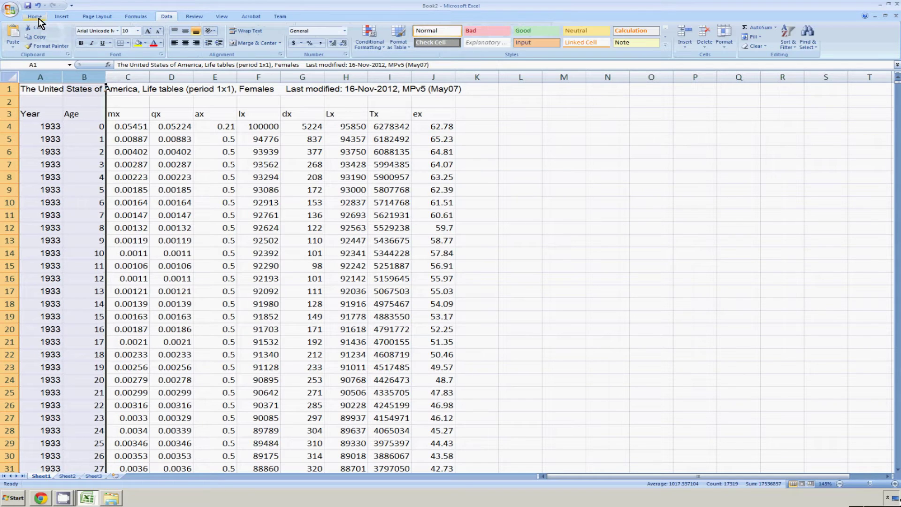
pyautogui.click(185, 43)
# - Left-align the A1 title and make header row 3 bold, bordered underneath and centered
pyautogui.click(47, 92)
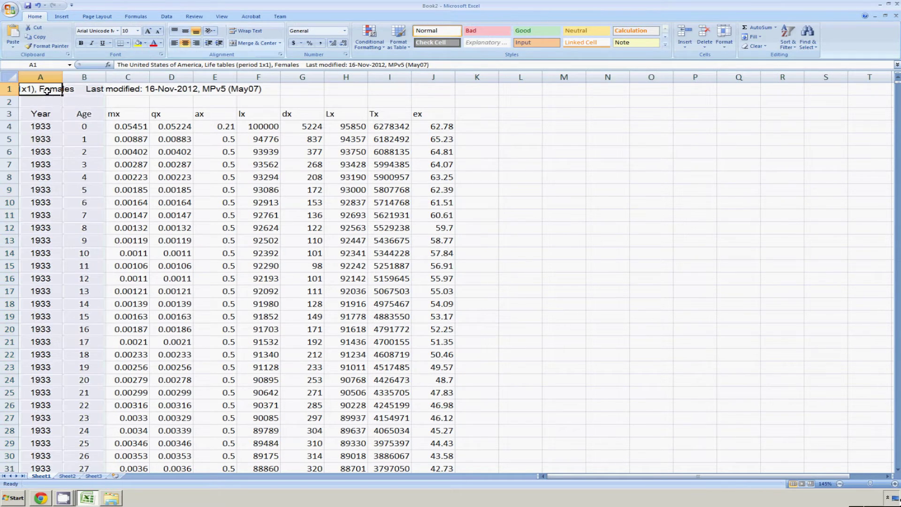
pyautogui.click(175, 44)
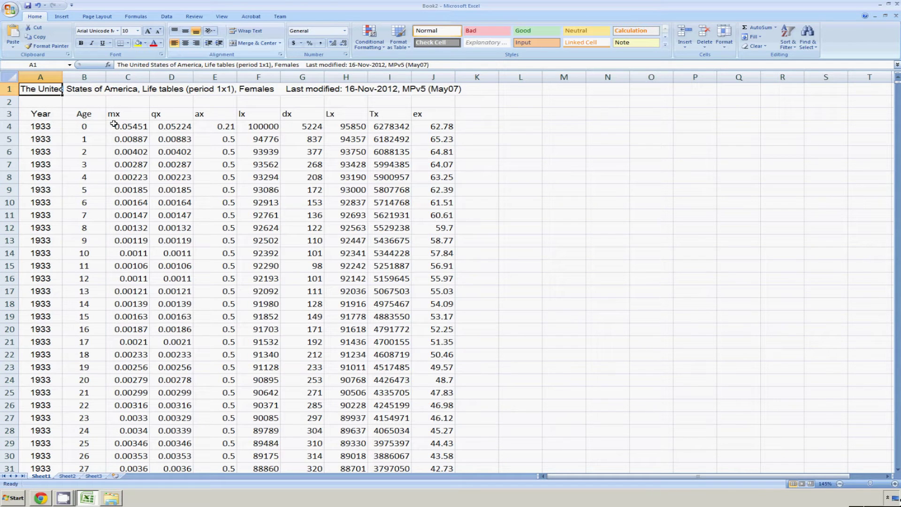
pyautogui.moveTo(47, 116); pyautogui.dragTo(420, 114)
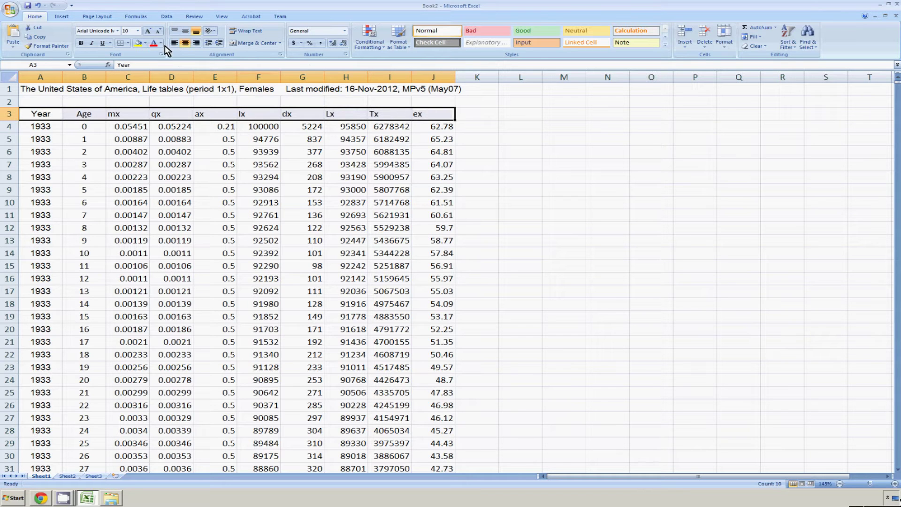
pyautogui.click(81, 43)
pyautogui.click(119, 44)
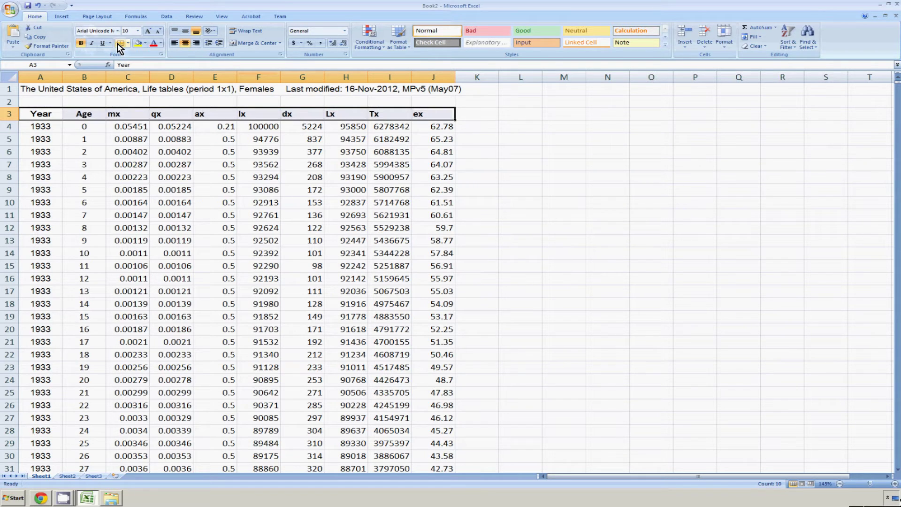
pyautogui.click(185, 43)
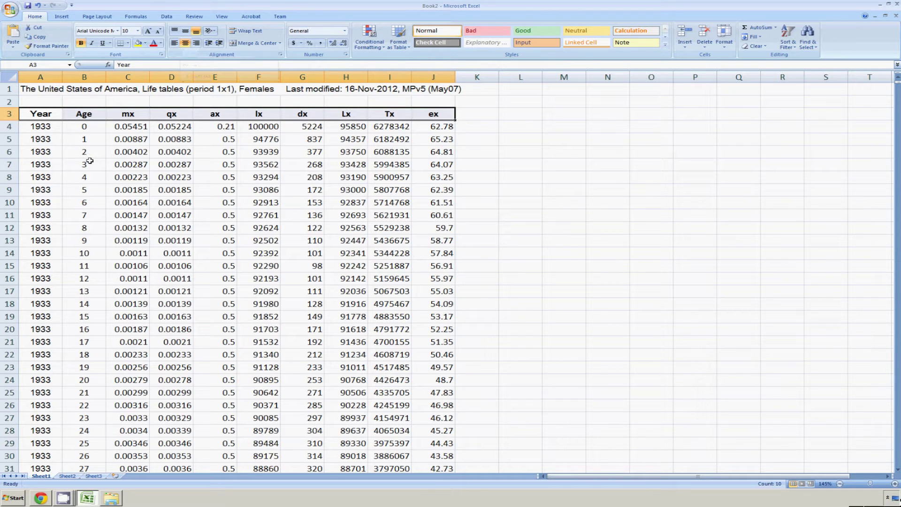
pyautogui.click(132, 128)
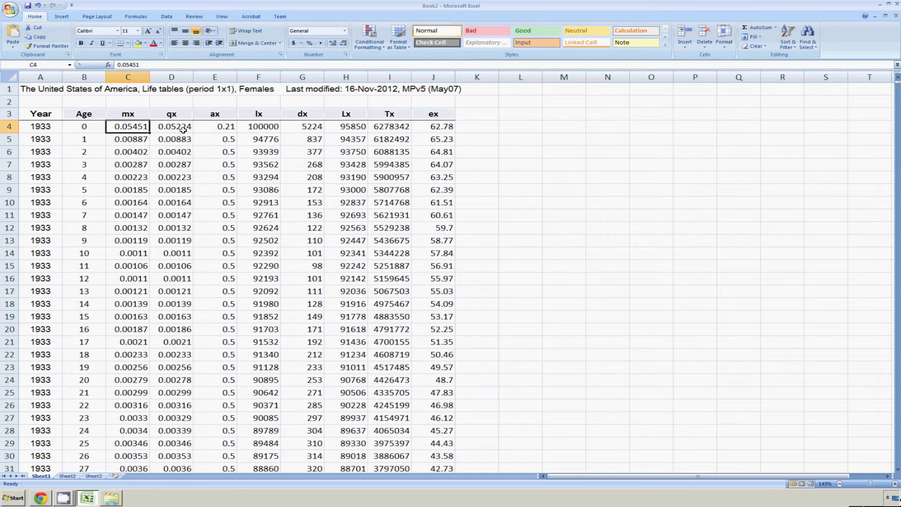
# - Show the mx and qx values in C4:D8661 with five decimal places
pyautogui.moveTo(181, 128); pyautogui.dragTo(187, 127)
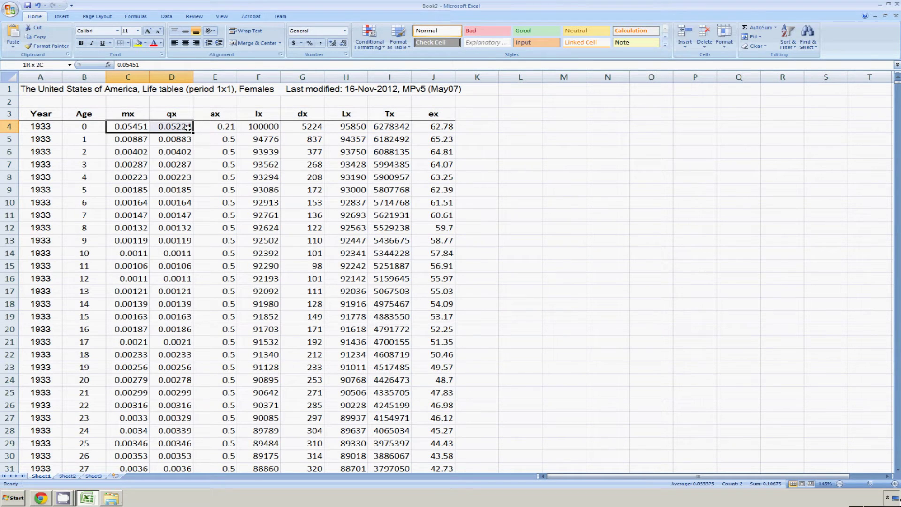
pyautogui.press('End')
pyautogui.hotkey('shift', 'Down')
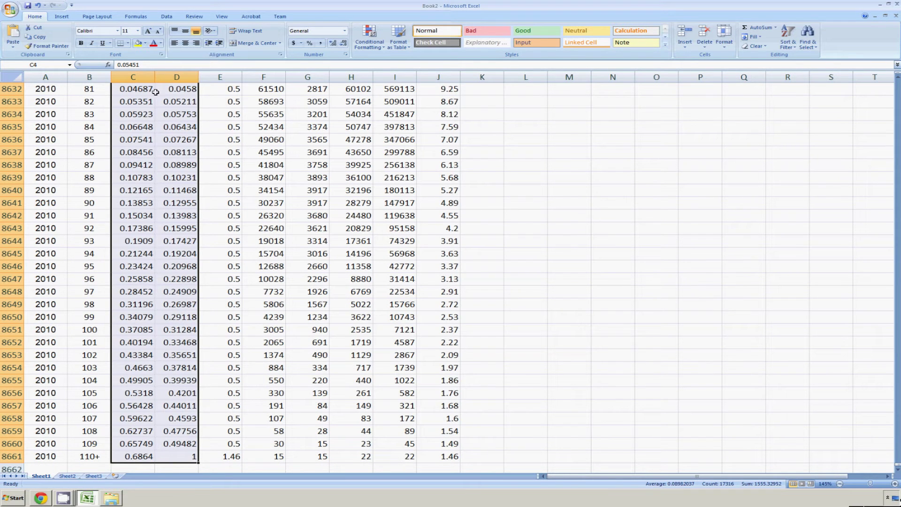
pyautogui.click(332, 44)
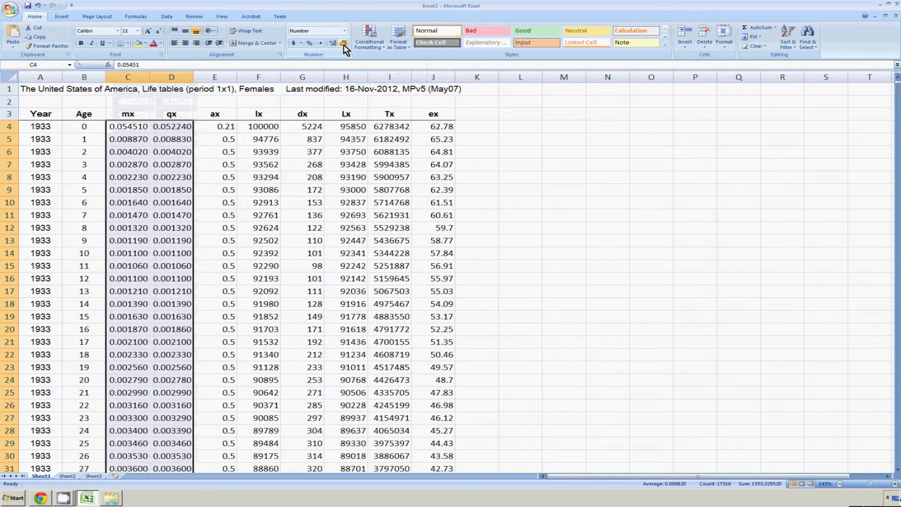
pyautogui.click(344, 44)
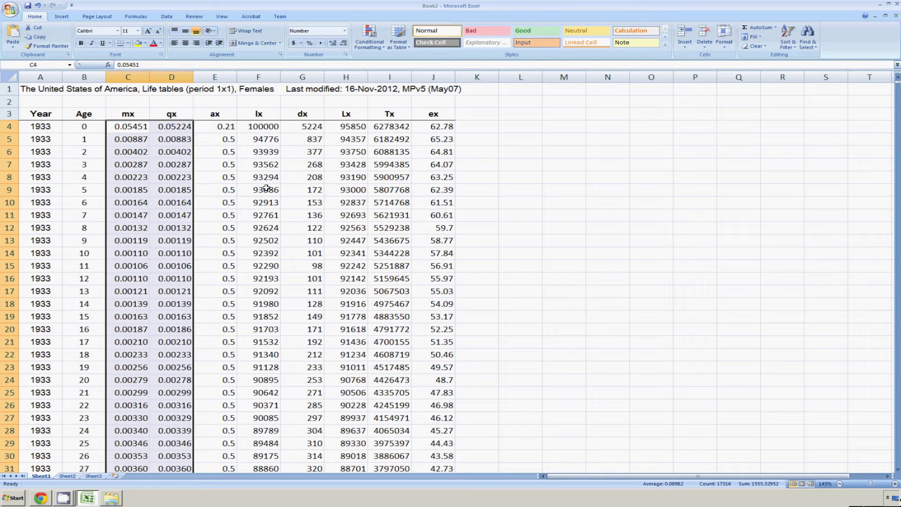
# - Show the ax values in column E with two decimal places
pyautogui.click(227, 126)
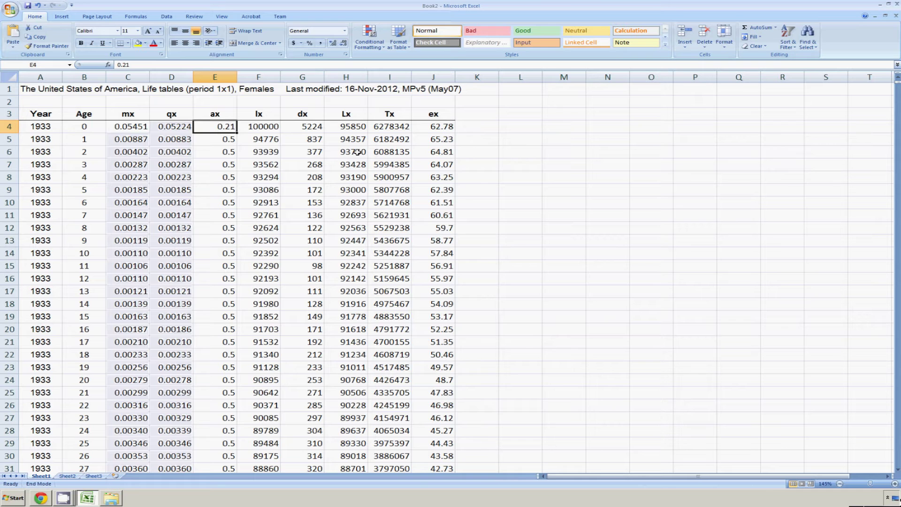
pyautogui.hotkey('shift', 'Down')
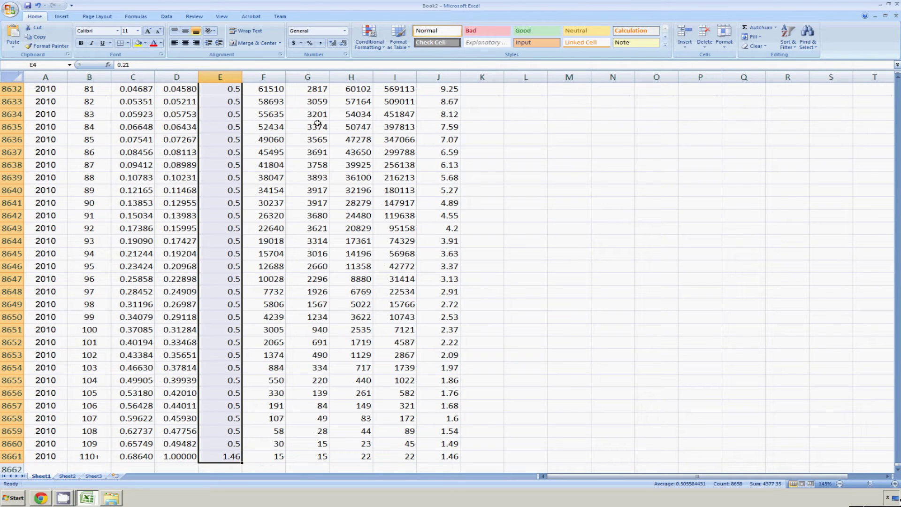
pyautogui.click(333, 43)
pyautogui.click(343, 43)
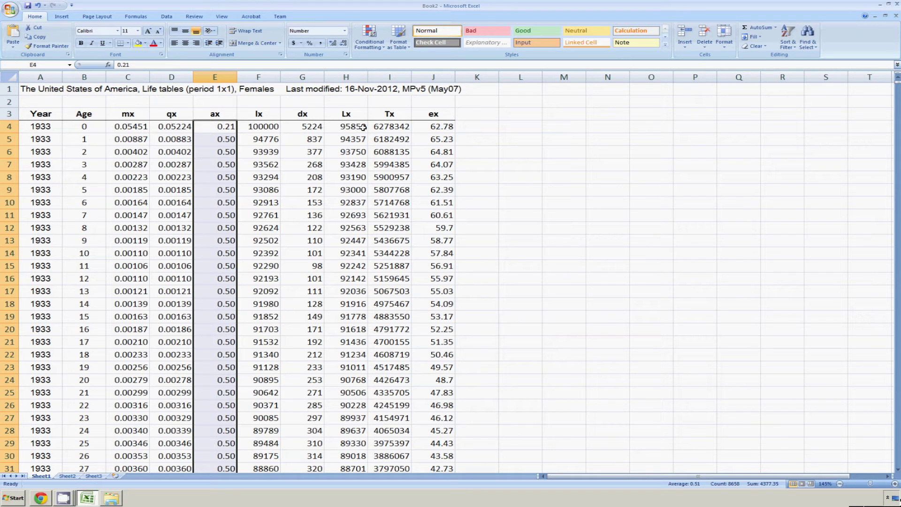
# - Copy the ax column's two-decimal formatting onto the ex column with Paste Special Formats
pyautogui.hotkey('ctrl', 'c')
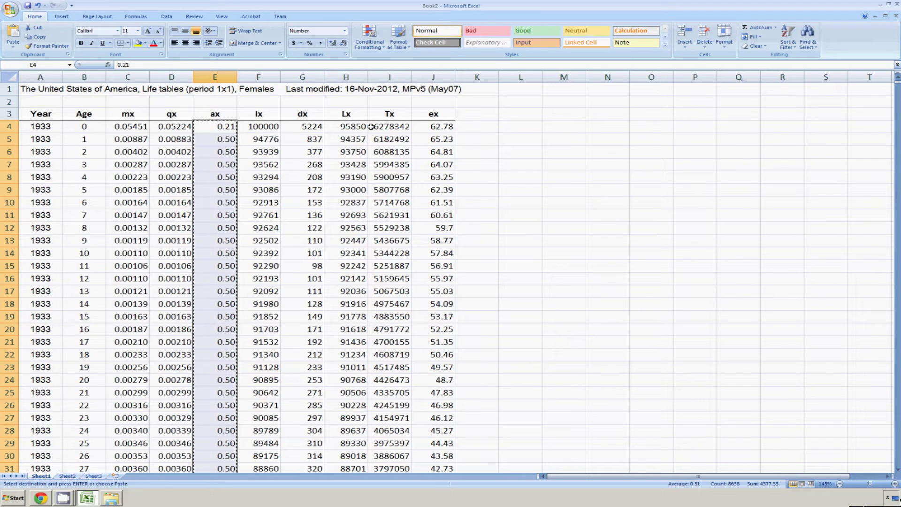
pyautogui.click(445, 127)
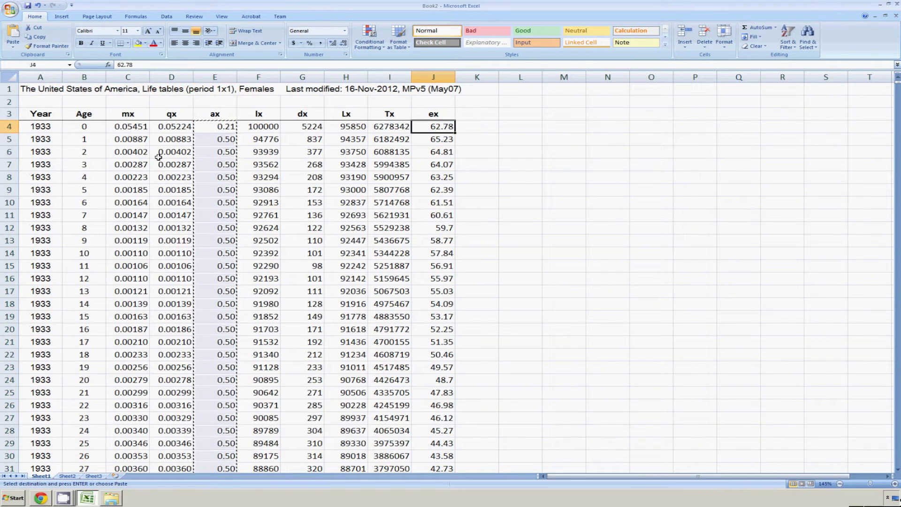
pyautogui.click(16, 52)
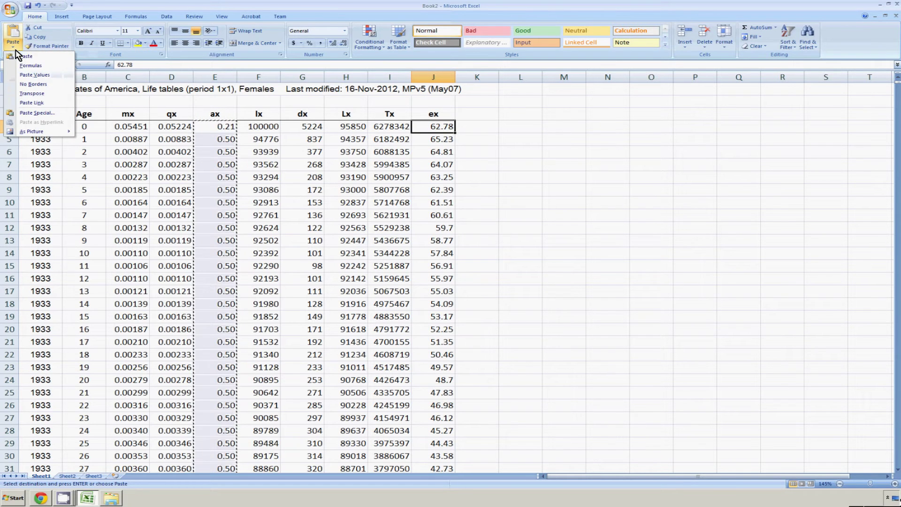
pyautogui.click(30, 113)
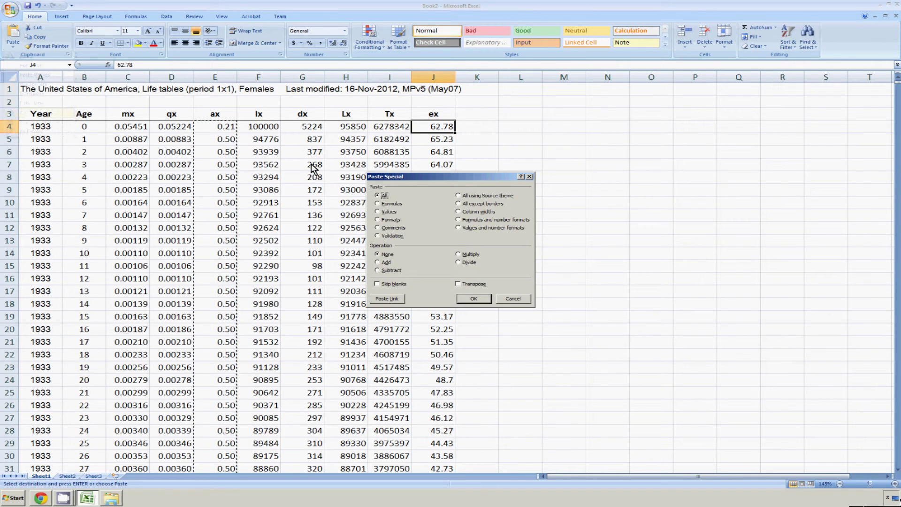
pyautogui.click(378, 219)
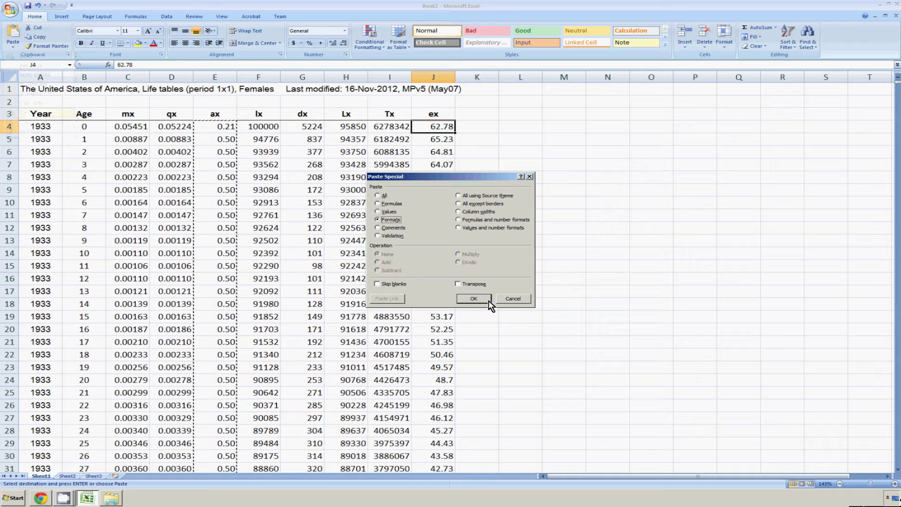
pyautogui.click(473, 299)
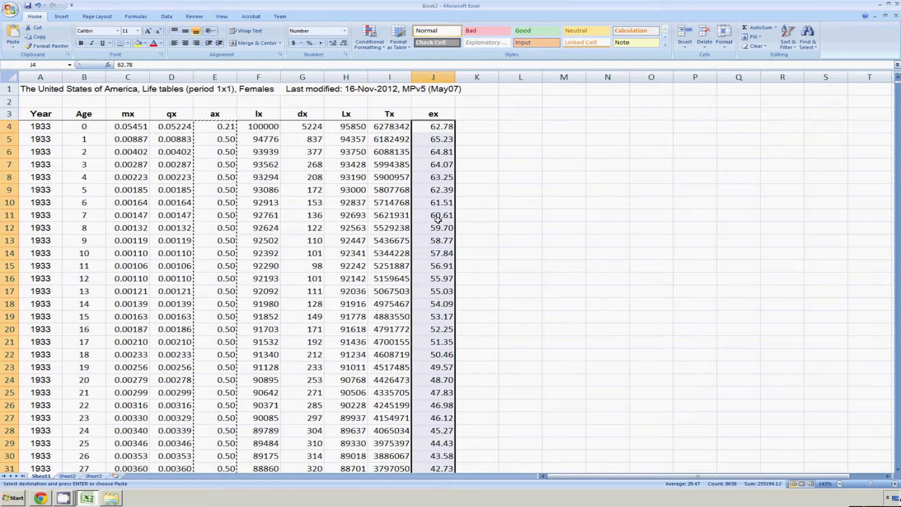
# - Format lx, dx, Lx and Tx as whole numbers with thousands separators using Comma Style
pyautogui.click(267, 127)
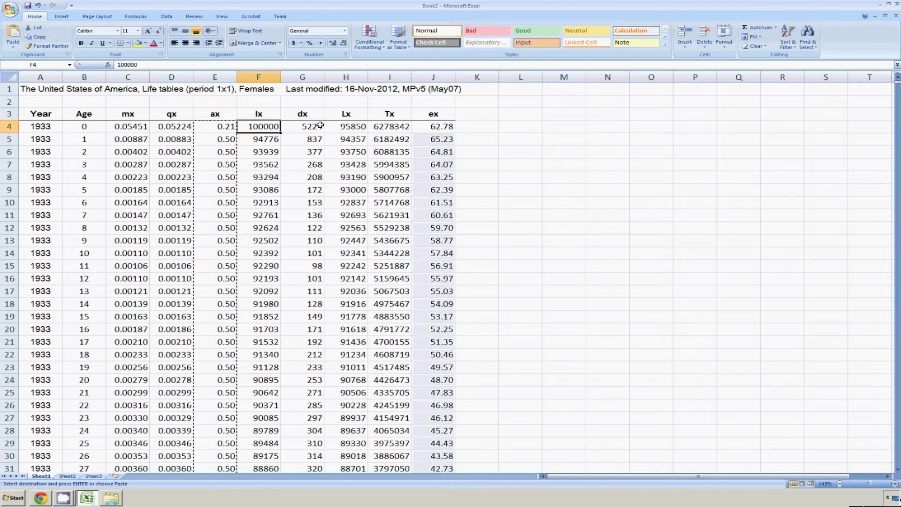
pyautogui.keyDown('shift'); pyautogui.click(384, 126); pyautogui.keyUp('shift')
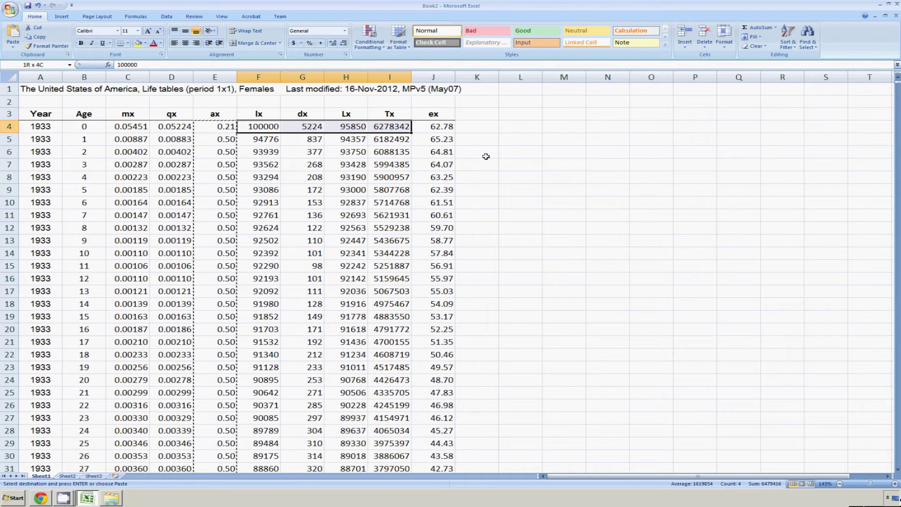
pyautogui.hotkey('ctrl', 'shift', 'Down')
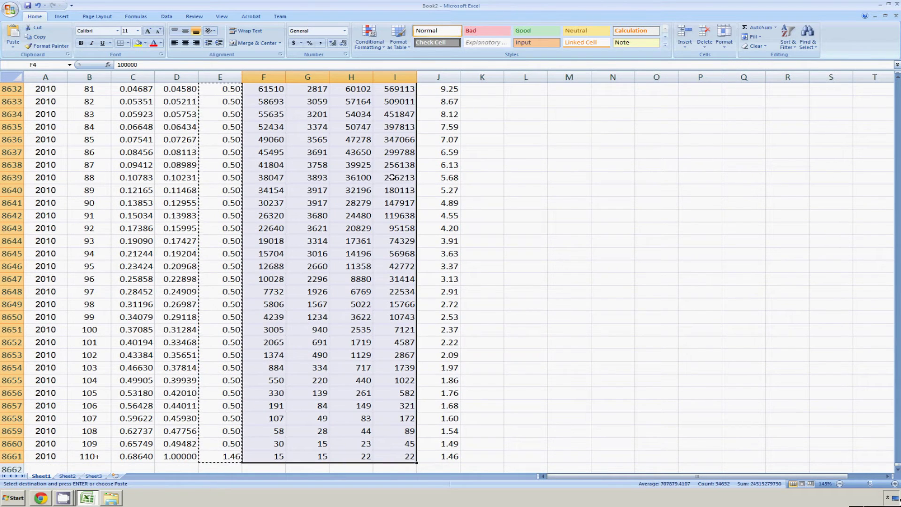
pyautogui.click(319, 43)
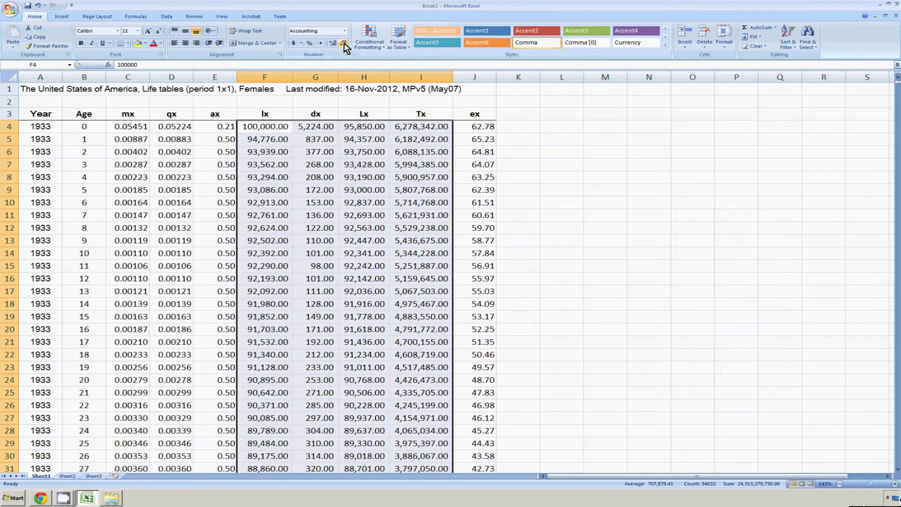
pyautogui.click(344, 43)
pyautogui.click(343, 43)
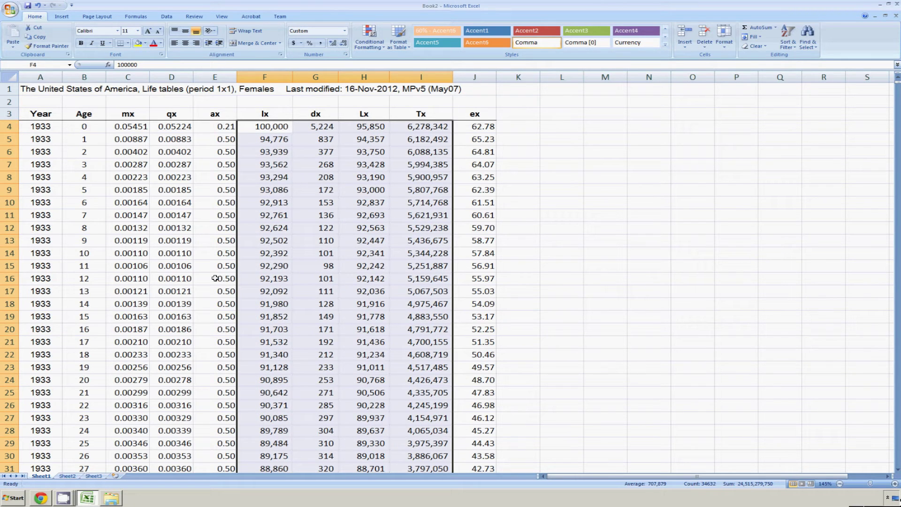
pyautogui.rightClick(38, 476)
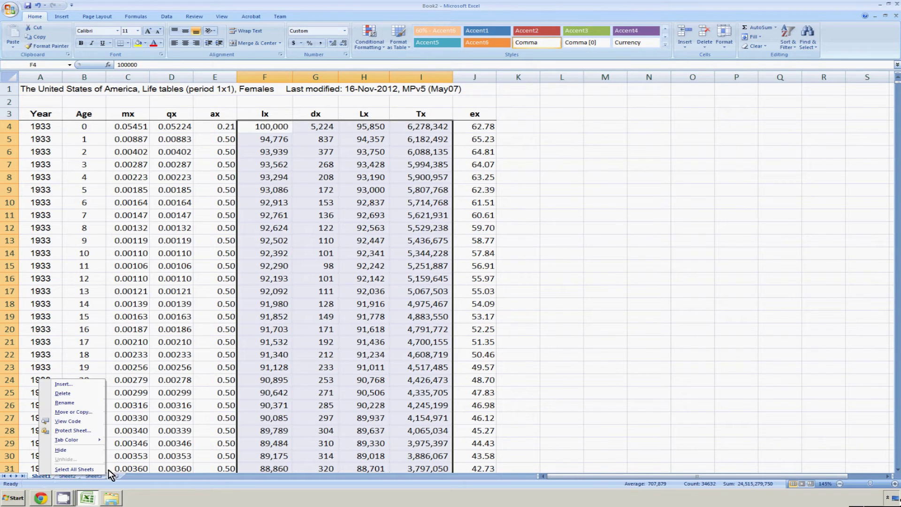
# - Rename Sheet1 to Females
pyautogui.click(78, 403)
pyautogui.write('Females')
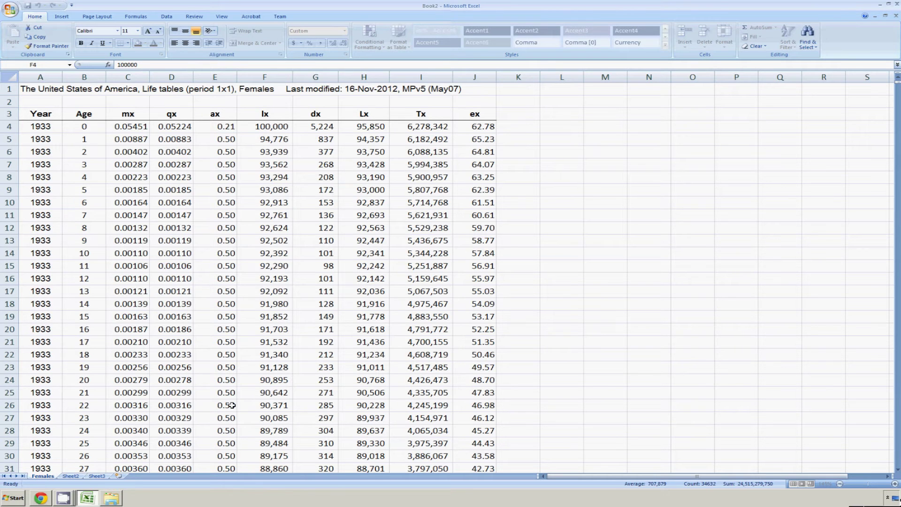
pyautogui.press('Return')
# - Save the workbook as US 1933-2010.xlsx
pyautogui.click(10, 11)
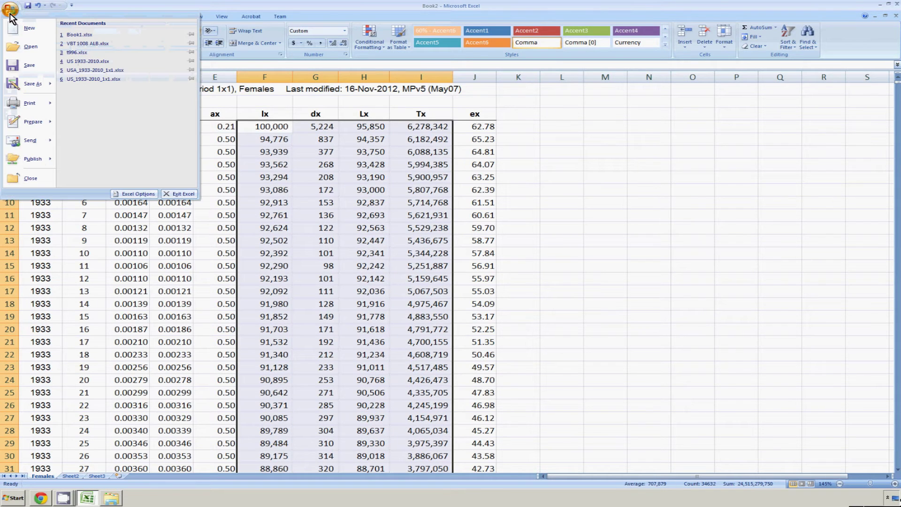
pyautogui.click(27, 83)
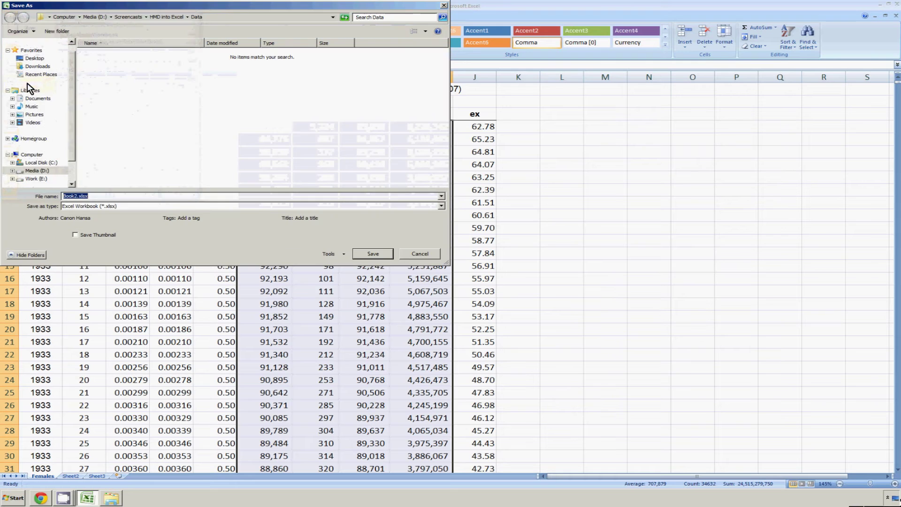
pyautogui.write('US 1933-2010')
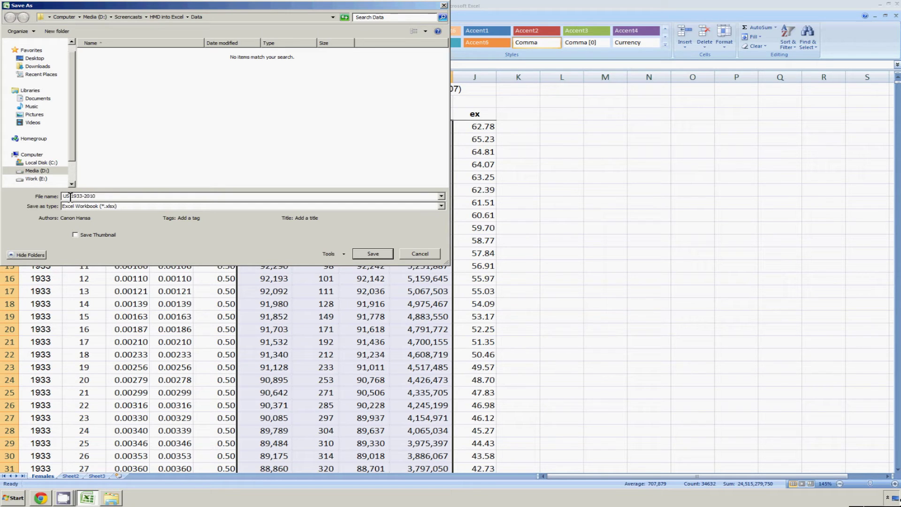
pyautogui.click(376, 253)
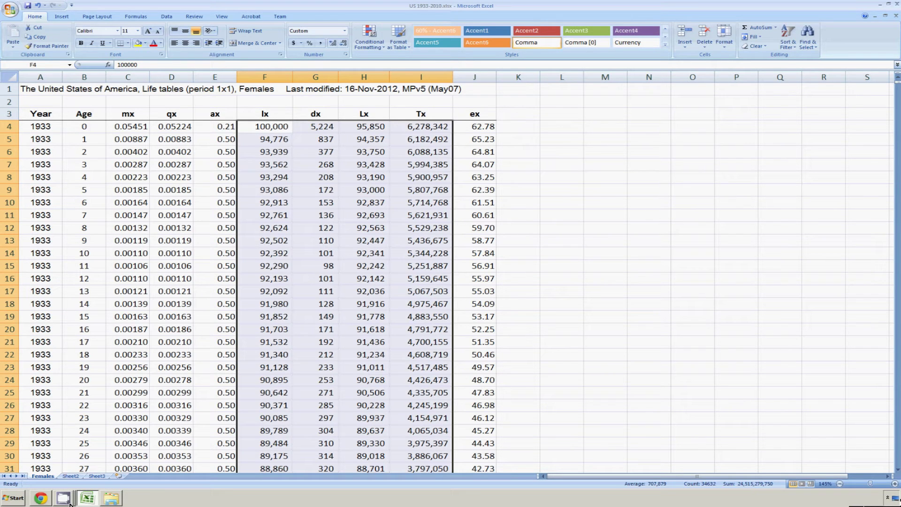
pyautogui.click(46, 503)
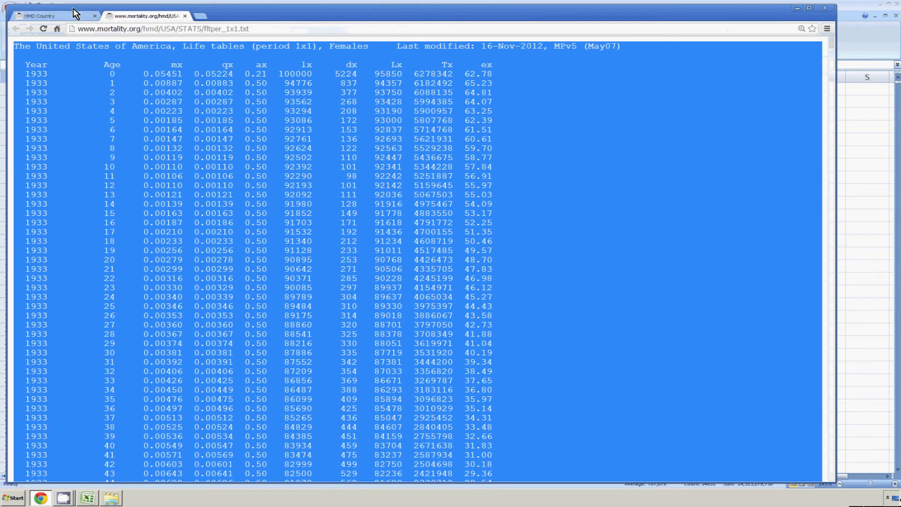
# - Open the Males 1x1 life table (mltper_1x1.txt) in a new tab, select all its text, and return to Excel
pyautogui.click(66, 18)
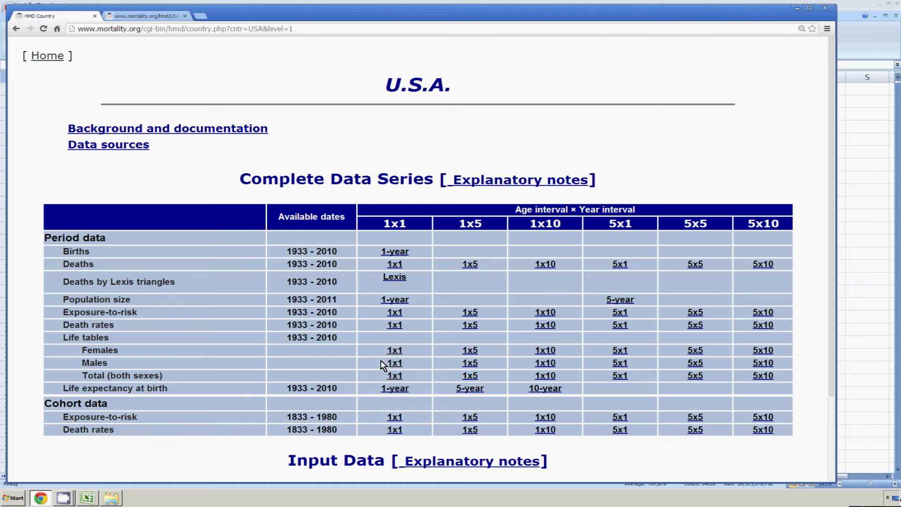
pyautogui.rightClick(394, 366)
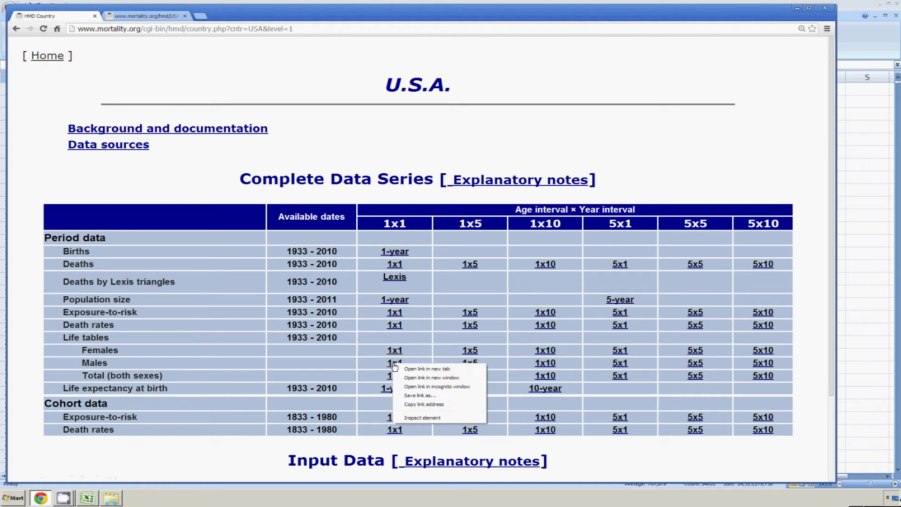
pyautogui.click(432, 367)
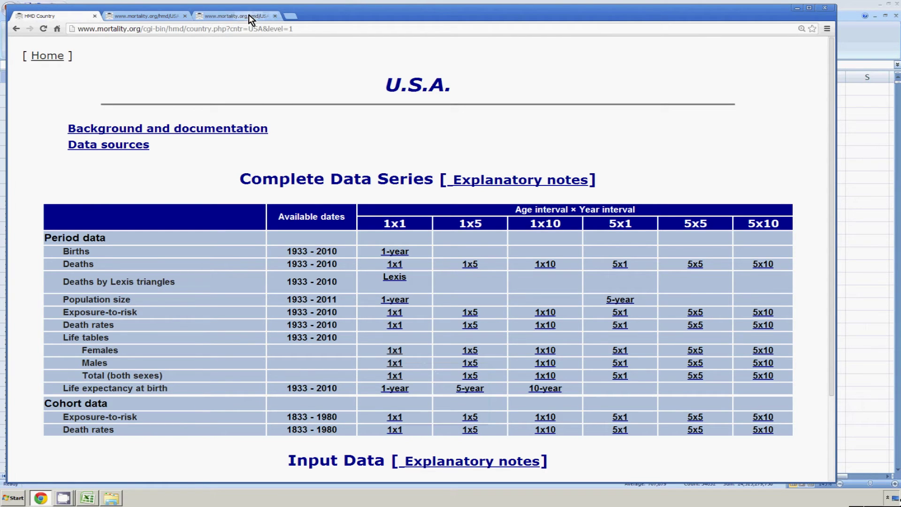
pyautogui.click(249, 18)
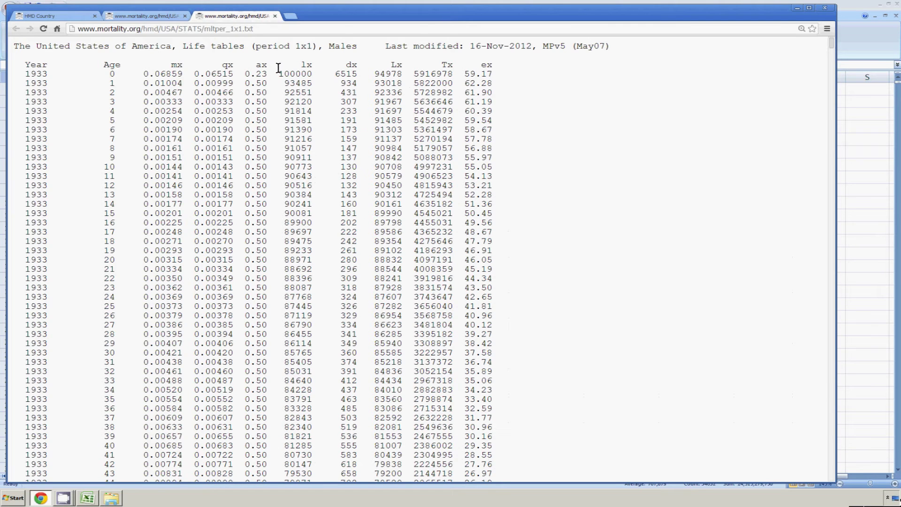
pyautogui.hotkey('ctrl', 'a')
pyautogui.hotkey('ctrl', 'c')
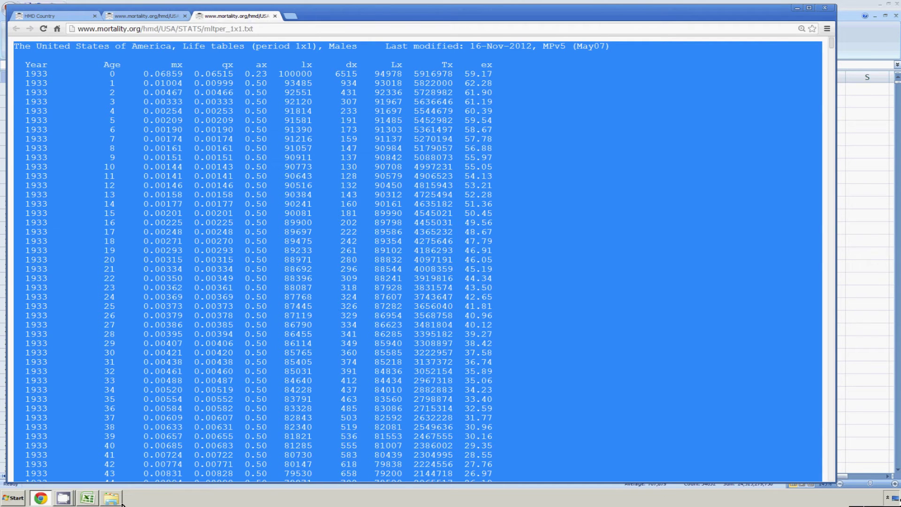
pyautogui.click(89, 502)
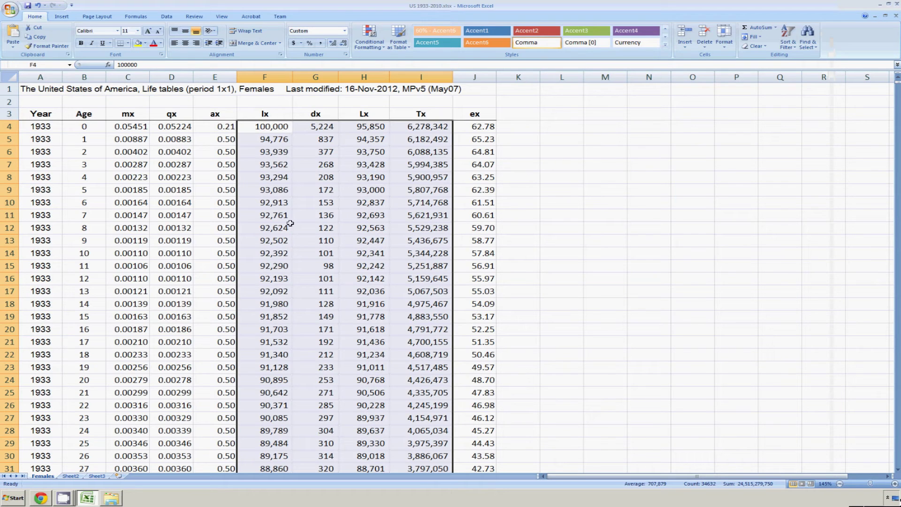
# - Paste the male life table into Sheet2 and select from A3 down to the last row
pyautogui.click(71, 475)
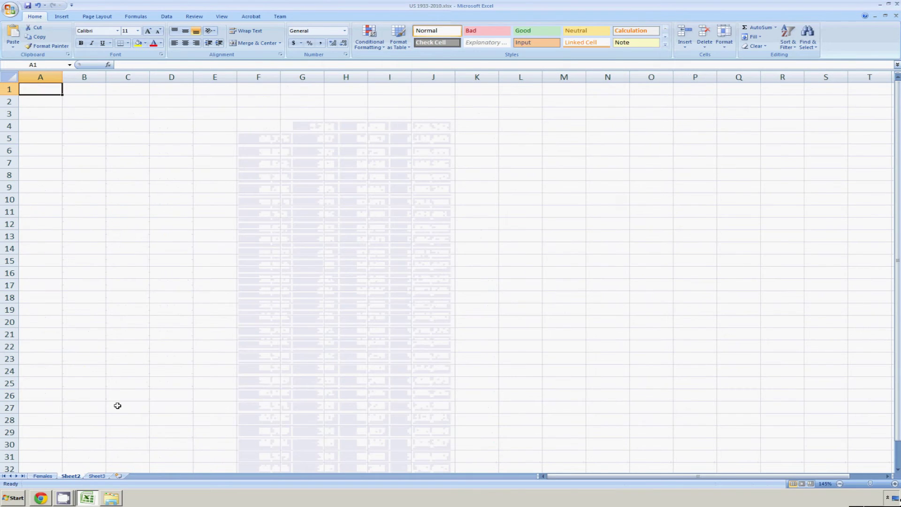
pyautogui.hotkey('ctrl', 'v')
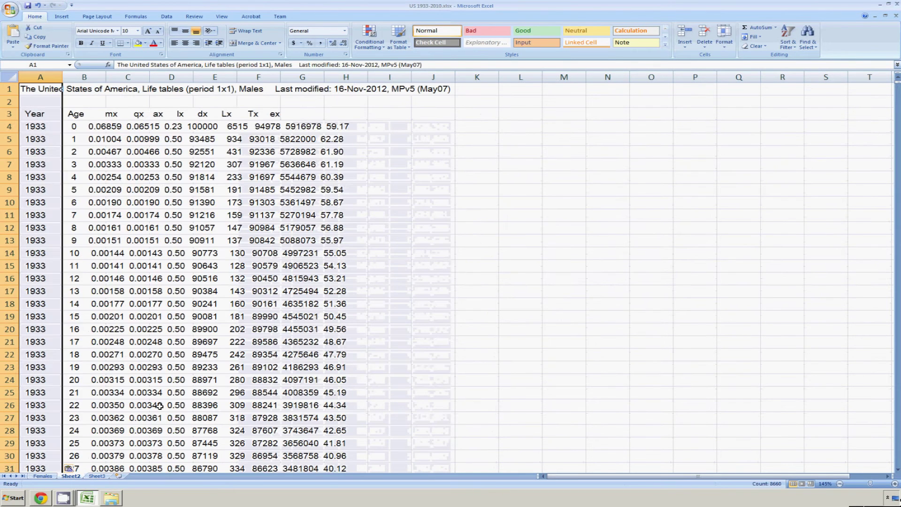
pyautogui.click(38, 114)
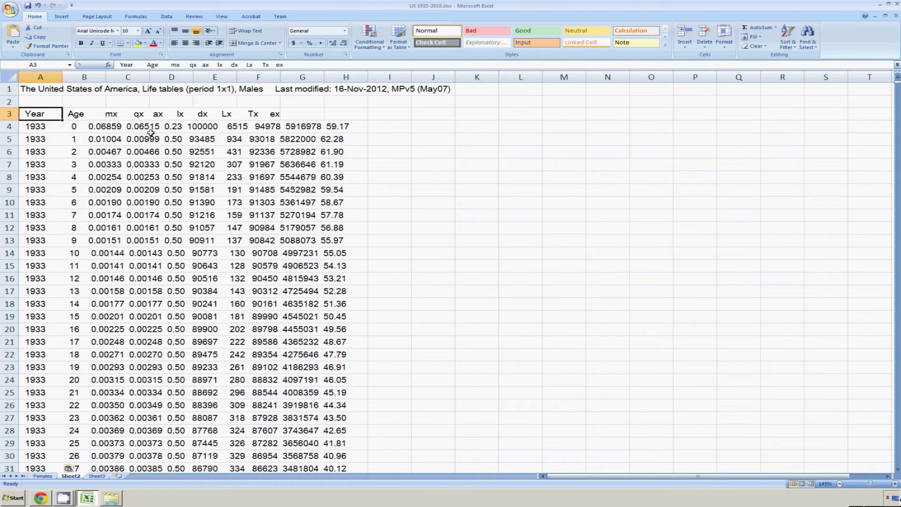
pyautogui.hotkey('shift', 'Down')
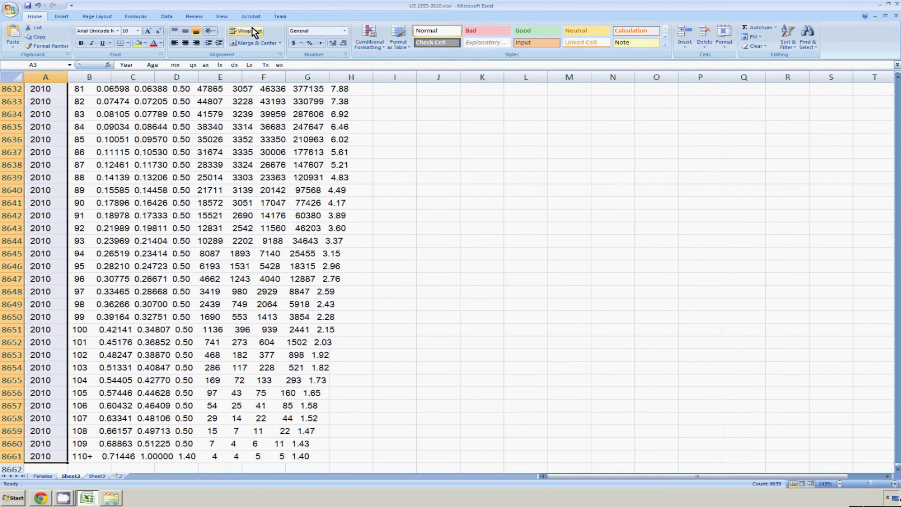
# - Split the male data with Text to Columns, delimited by spaces, skipping the empty first column
pyautogui.click(167, 17)
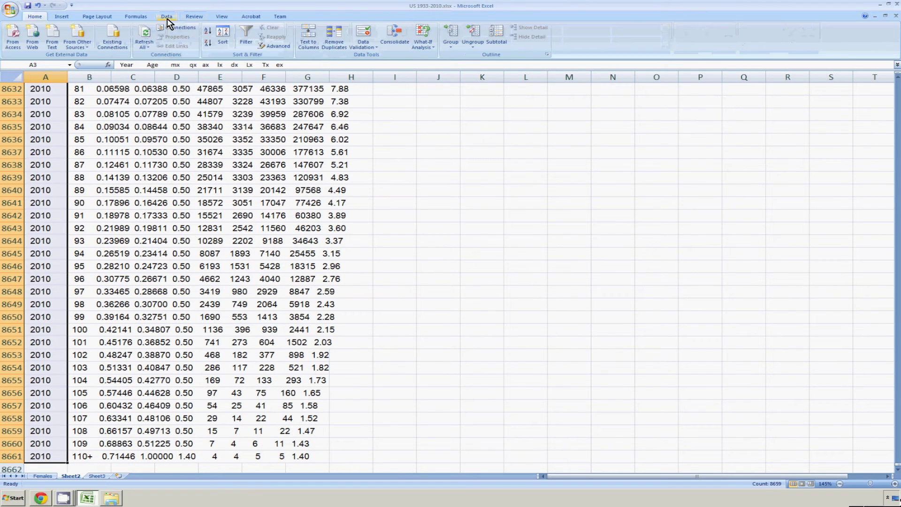
pyautogui.click(308, 35)
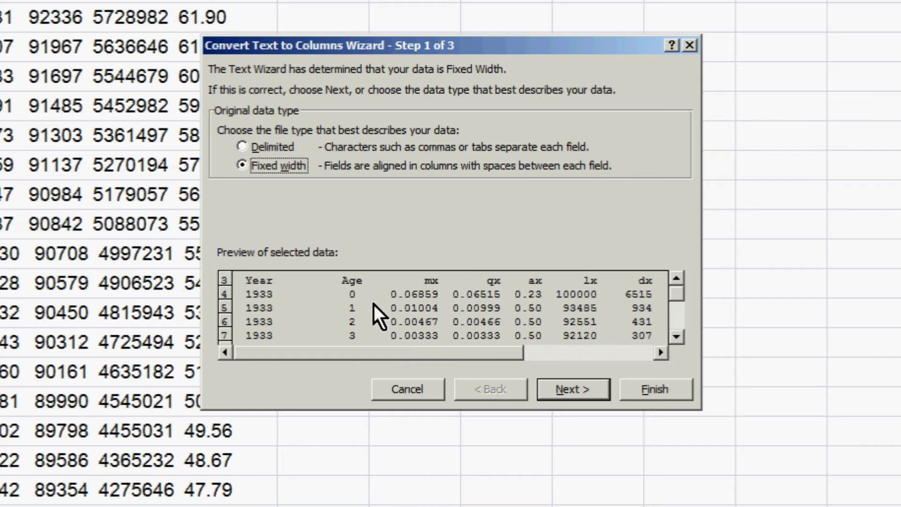
pyautogui.click(271, 153)
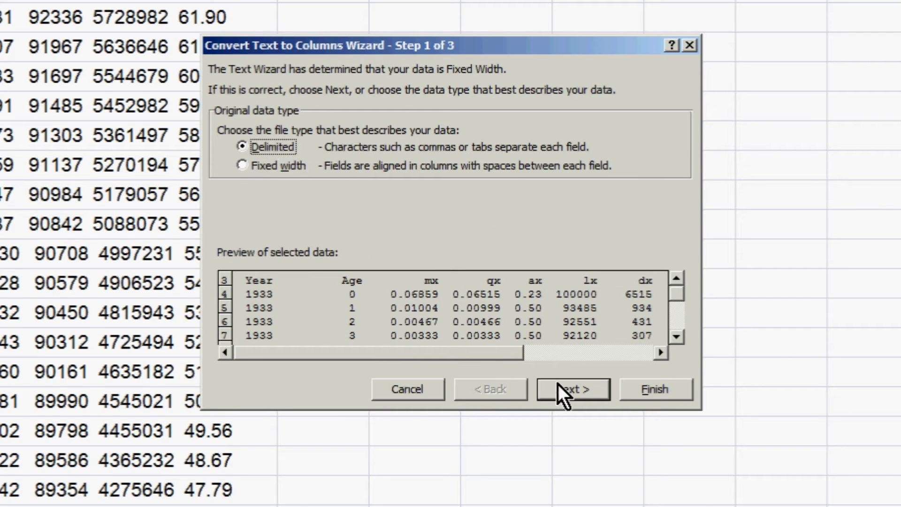
pyautogui.click(573, 384)
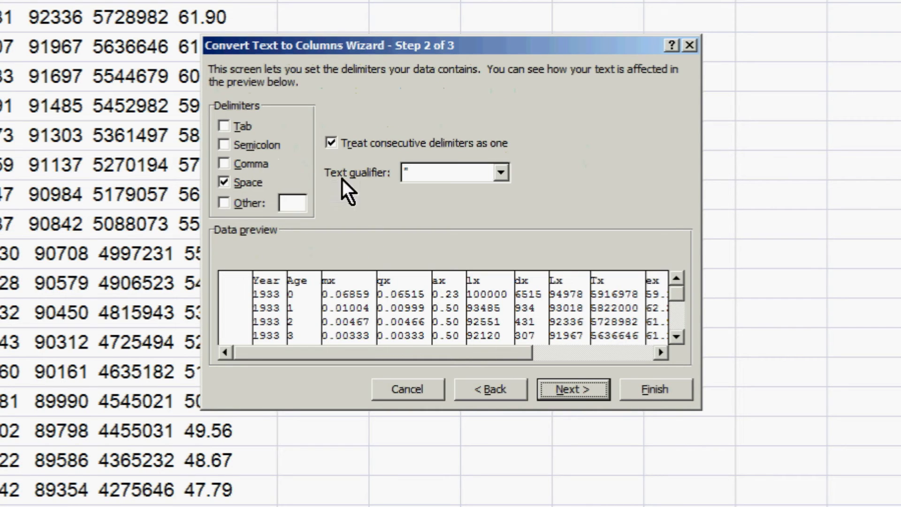
pyautogui.click(581, 386)
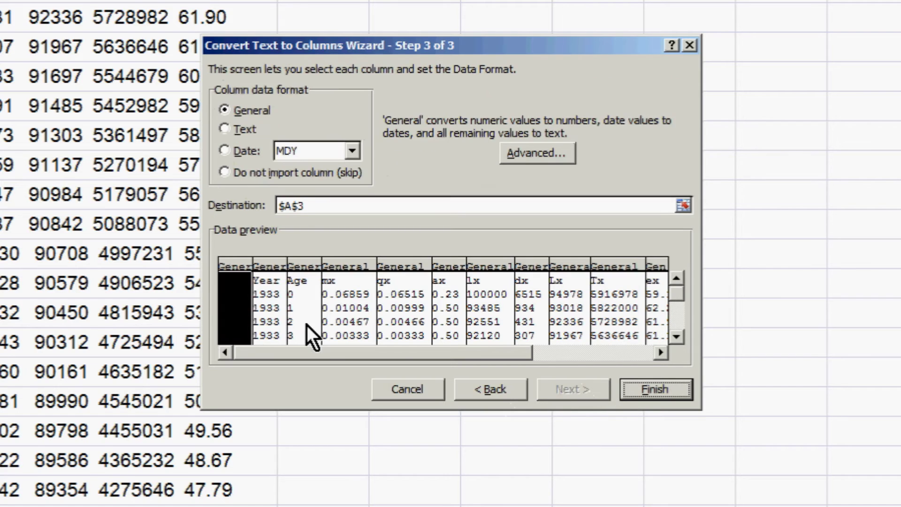
pyautogui.click(244, 173)
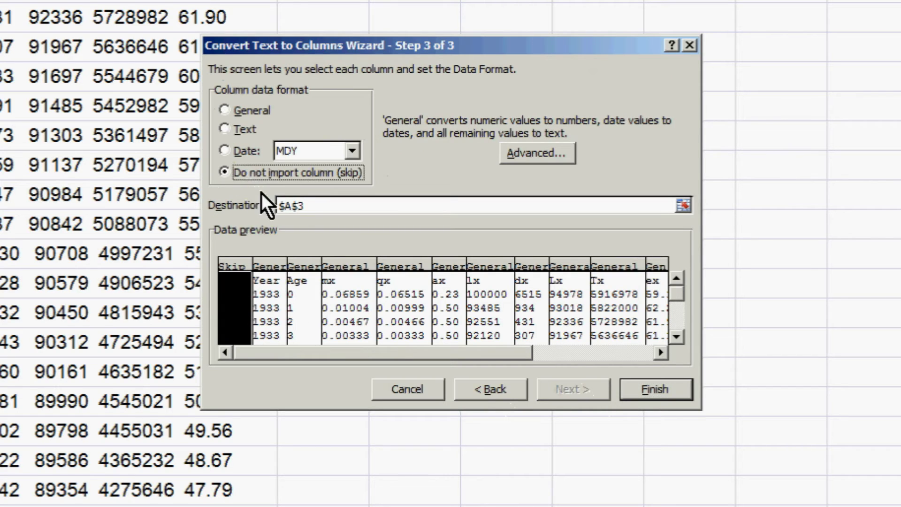
pyautogui.click(665, 387)
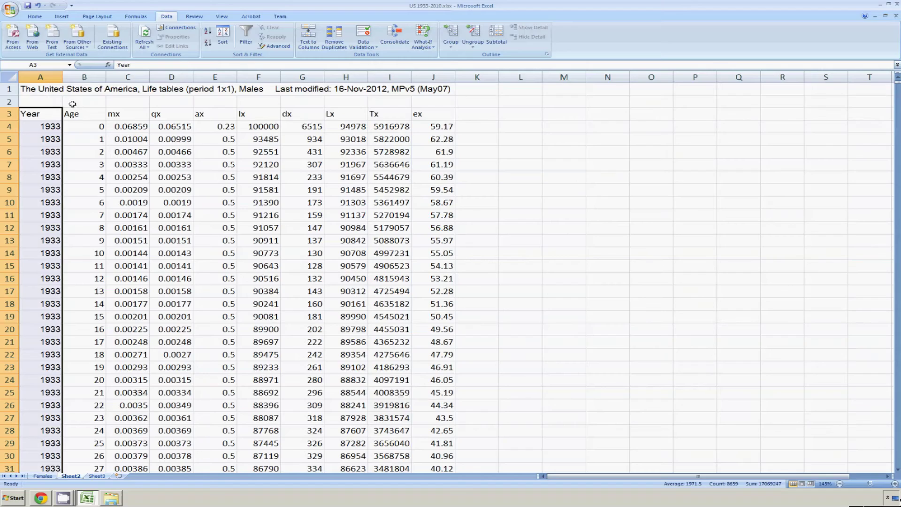
pyautogui.click(40, 89)
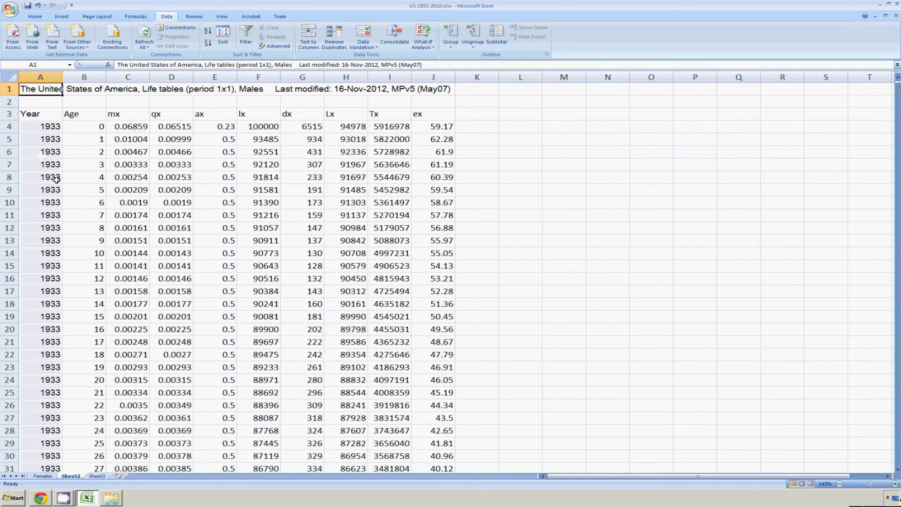
# - Copy the entire Females sheet and paste only its formats onto the Males table in Sheet2
pyautogui.click(47, 476)
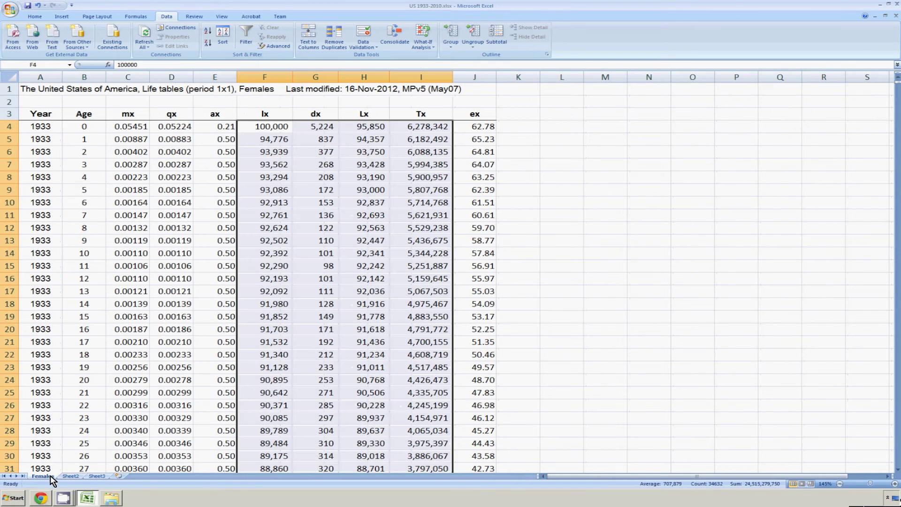
pyautogui.click(10, 77)
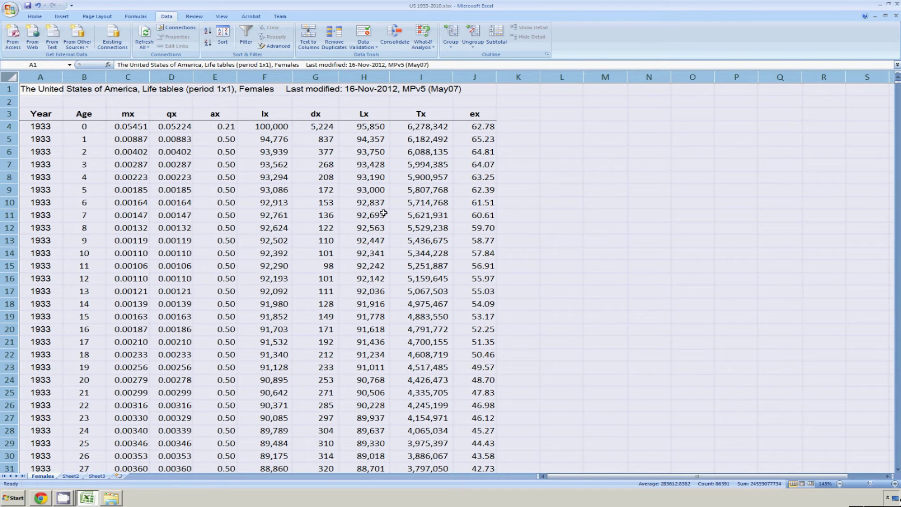
pyautogui.hotkey('ctrl', 'c')
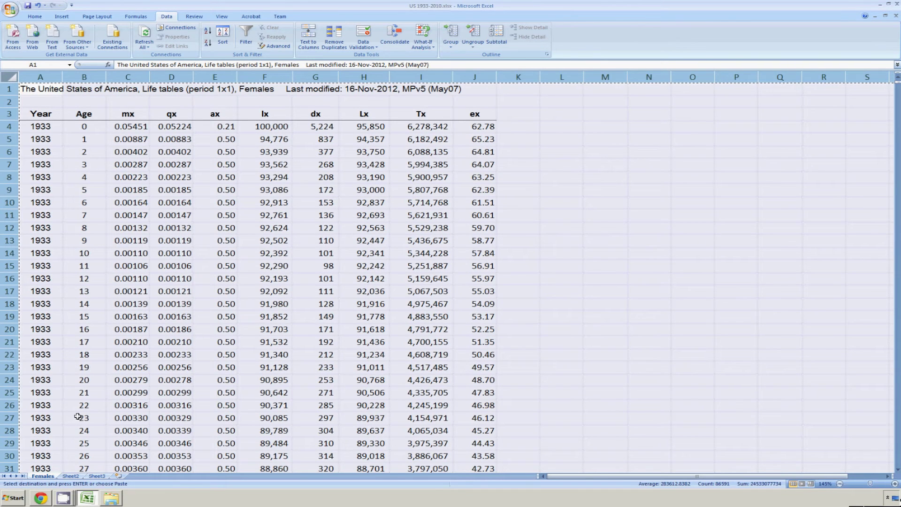
pyautogui.click(72, 476)
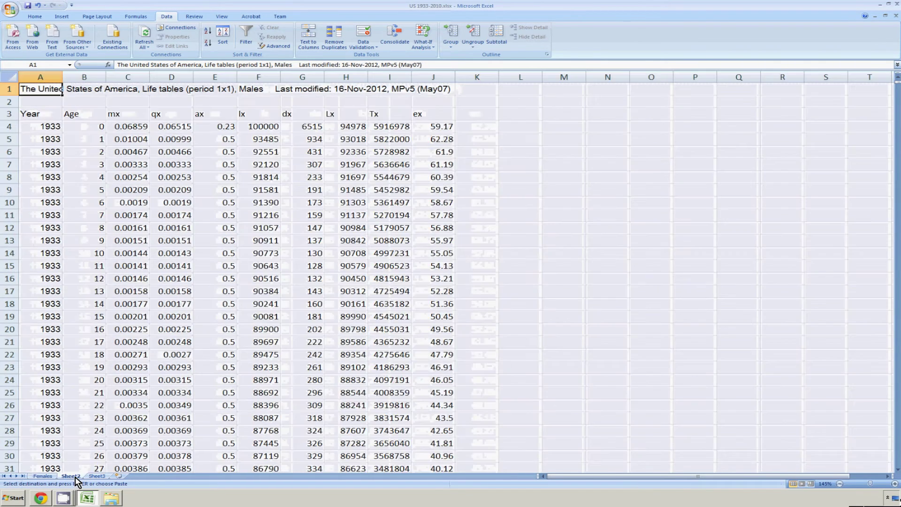
pyautogui.click(34, 17)
pyautogui.click(13, 45)
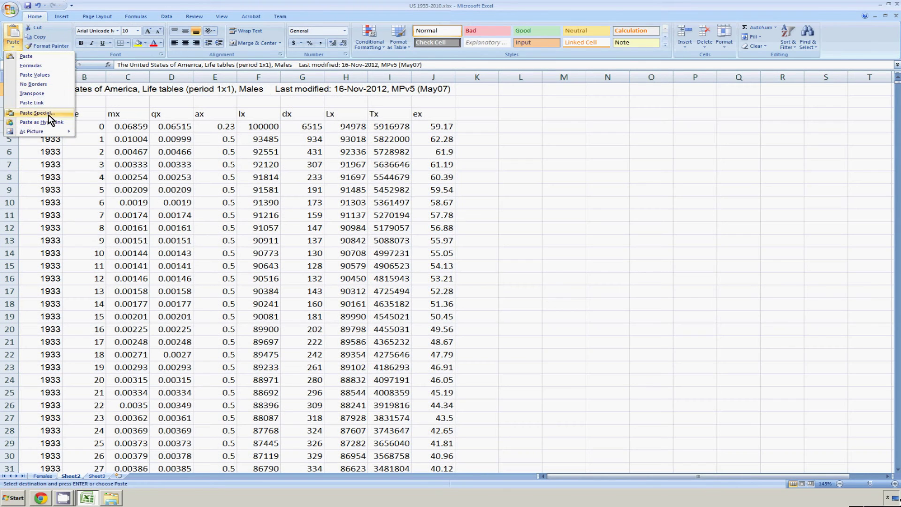
pyautogui.click(50, 113)
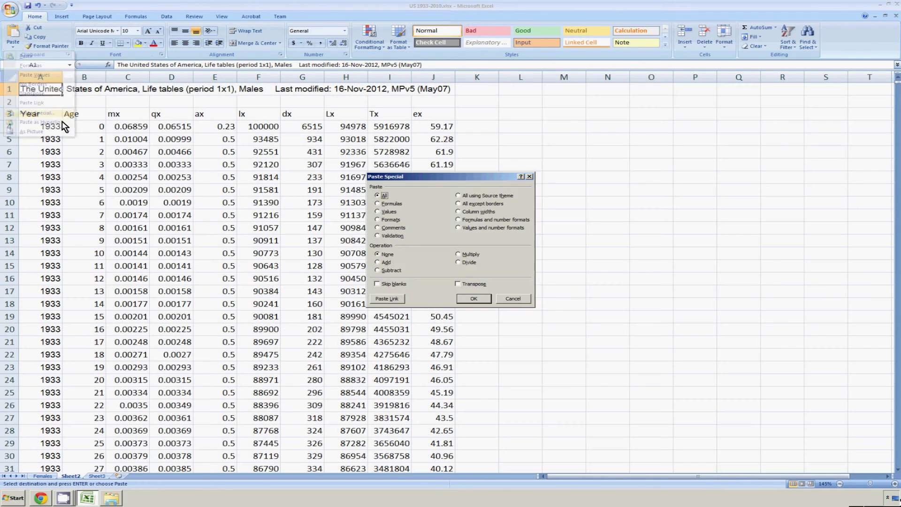
pyautogui.click(398, 220)
pyautogui.click(473, 298)
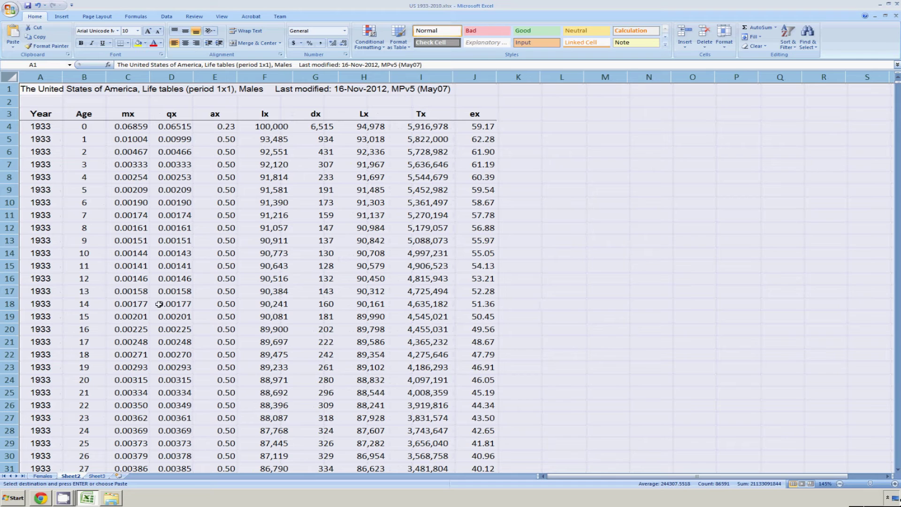
# - Rename the Sheet2 tab to 'Males' and end the copy mode
pyautogui.rightClick(73, 476)
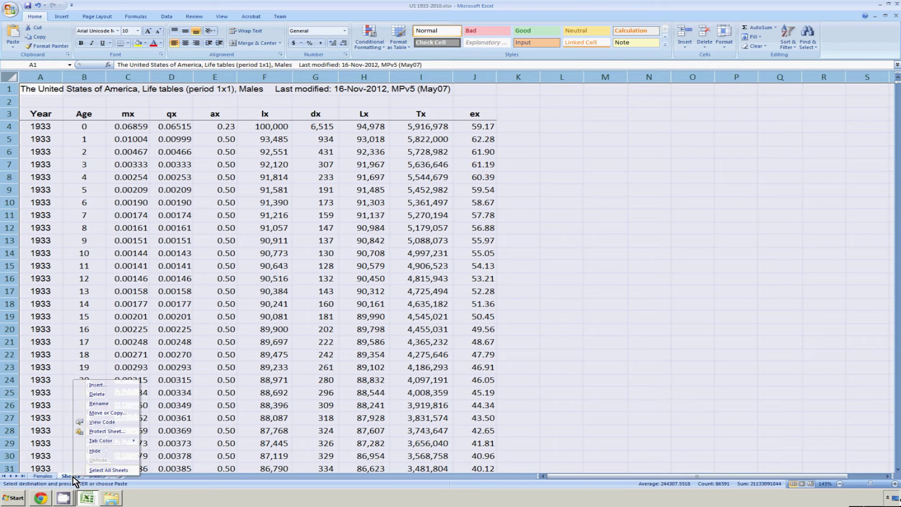
pyautogui.click(108, 405)
pyautogui.write('Males')
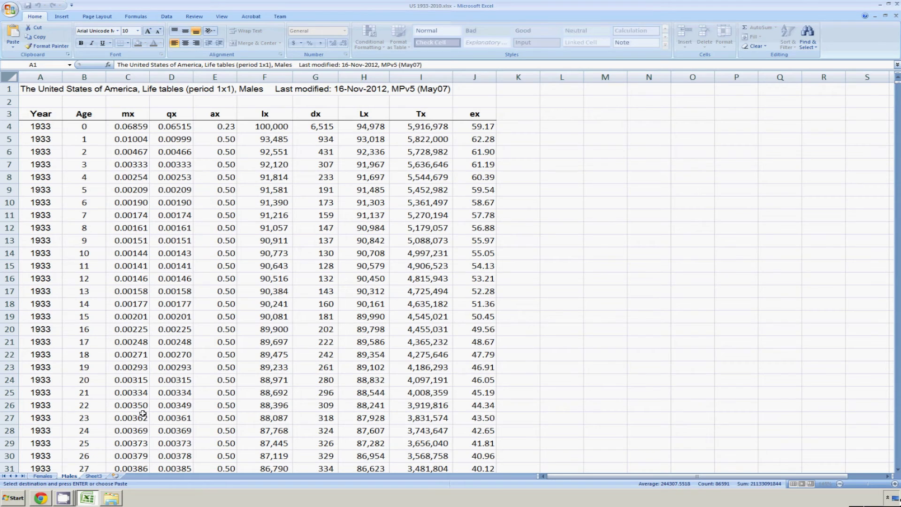
pyautogui.press('Return')
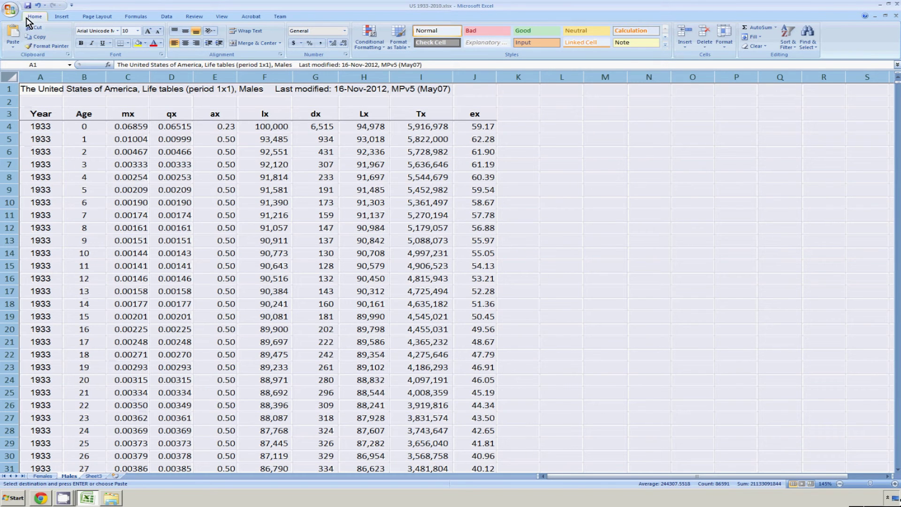
pyautogui.press('Escape')
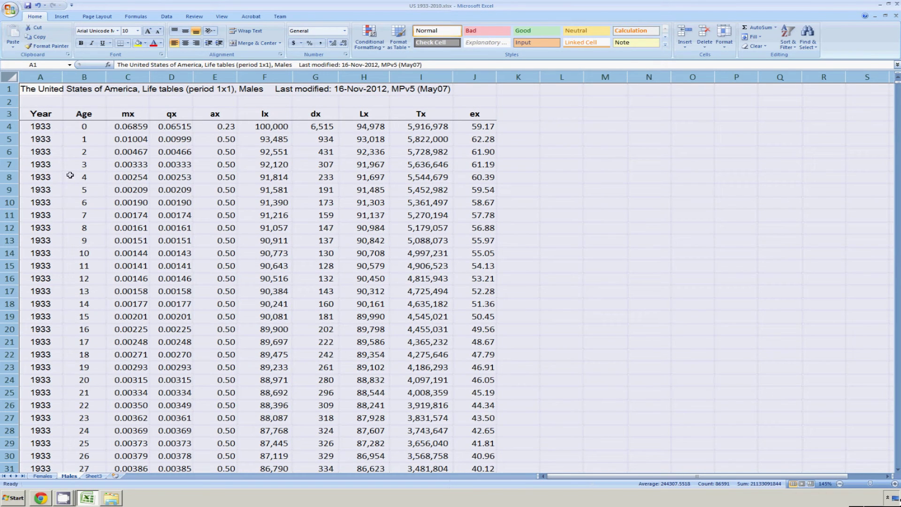
# - With empty Sheet3 ready, open the U.S. Total (both sexes) 1x1 life table in a new tab and select all its text
pyautogui.click(92, 476)
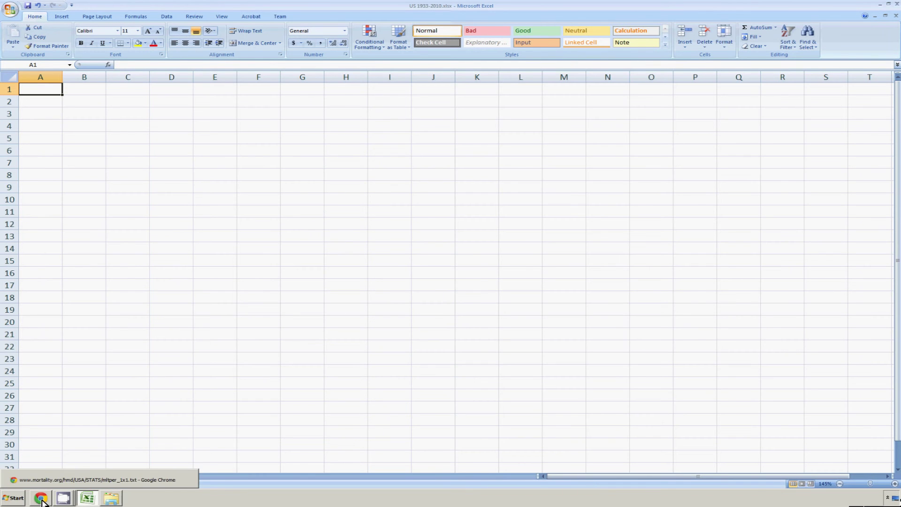
pyautogui.click(41, 499)
pyautogui.hotkey('ctrl', 'a')
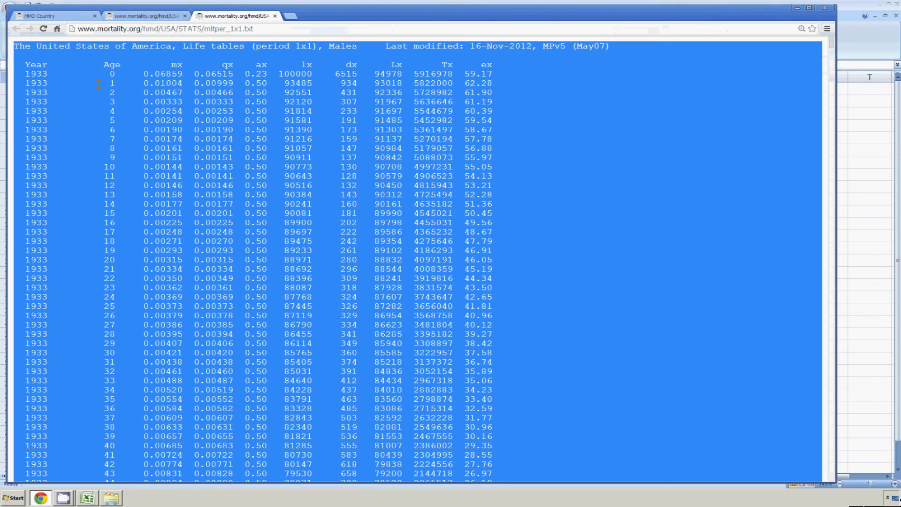
pyautogui.click(75, 15)
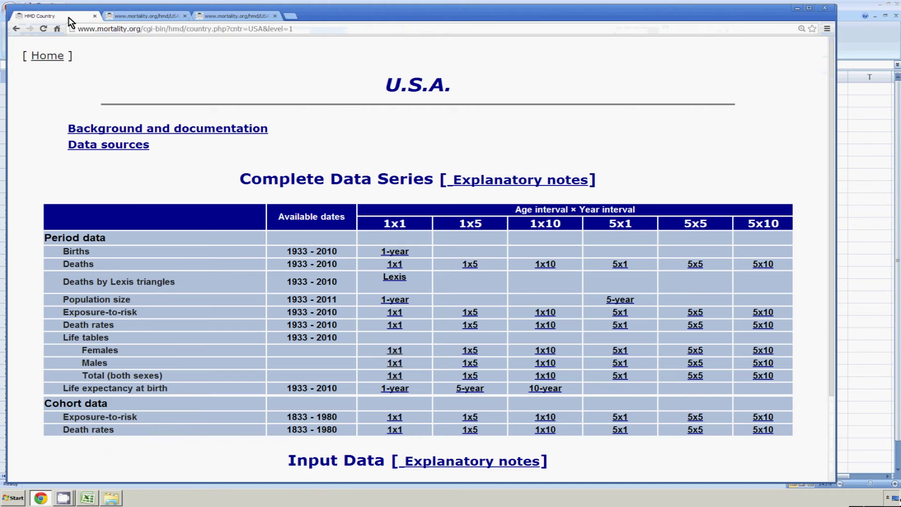
pyautogui.rightClick(395, 376)
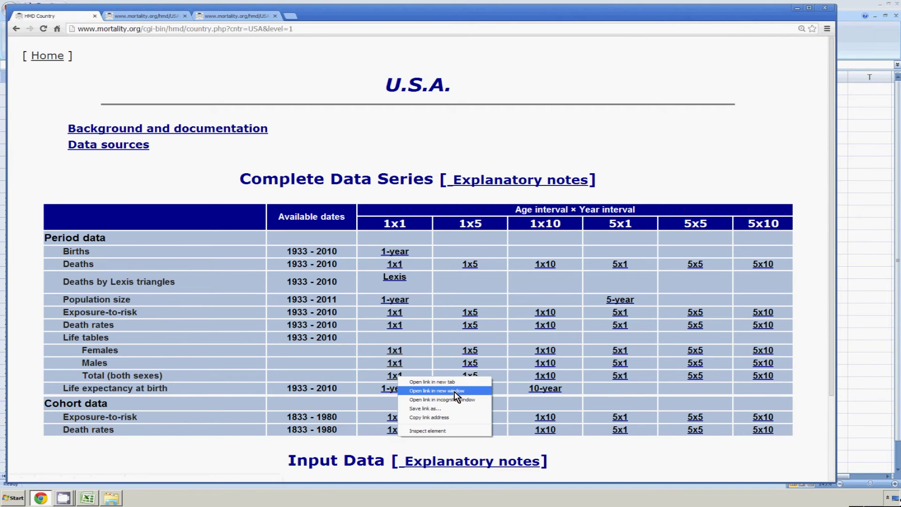
pyautogui.click(457, 381)
pyautogui.click(314, 15)
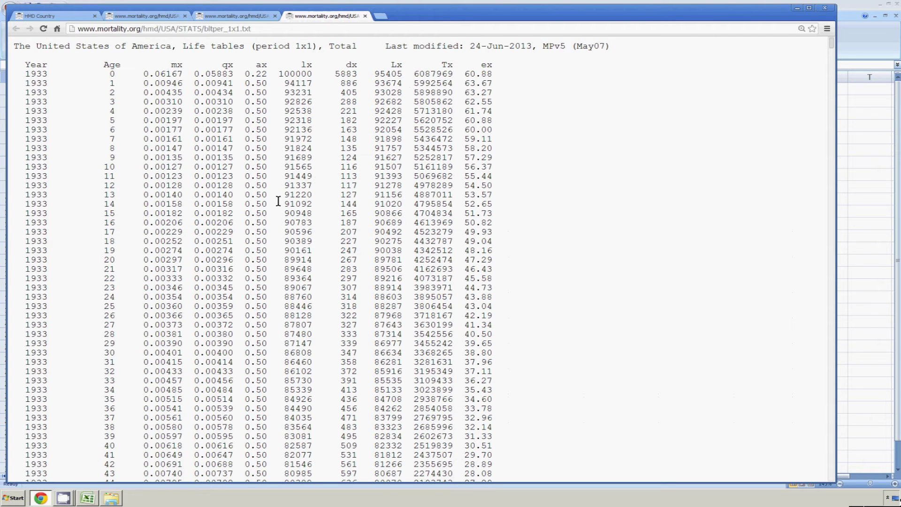
pyautogui.hotkey('ctrl', 'a')
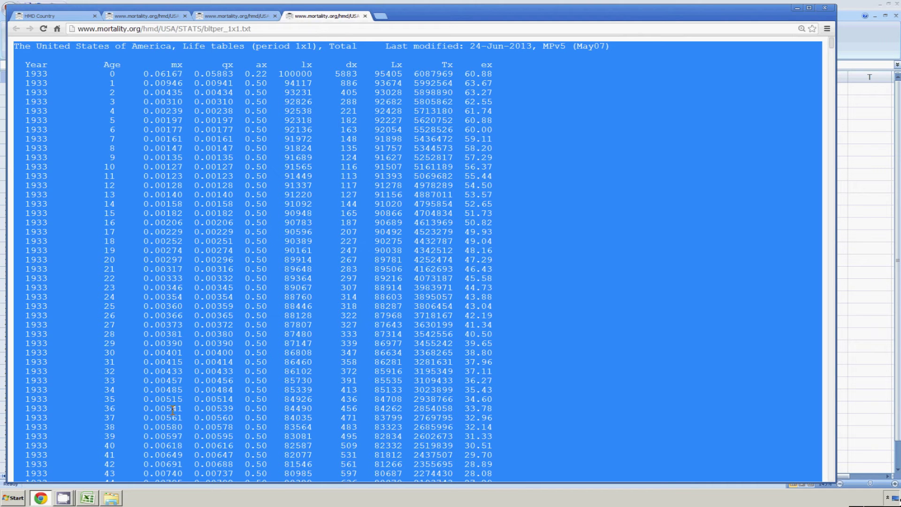
pyautogui.click(93, 498)
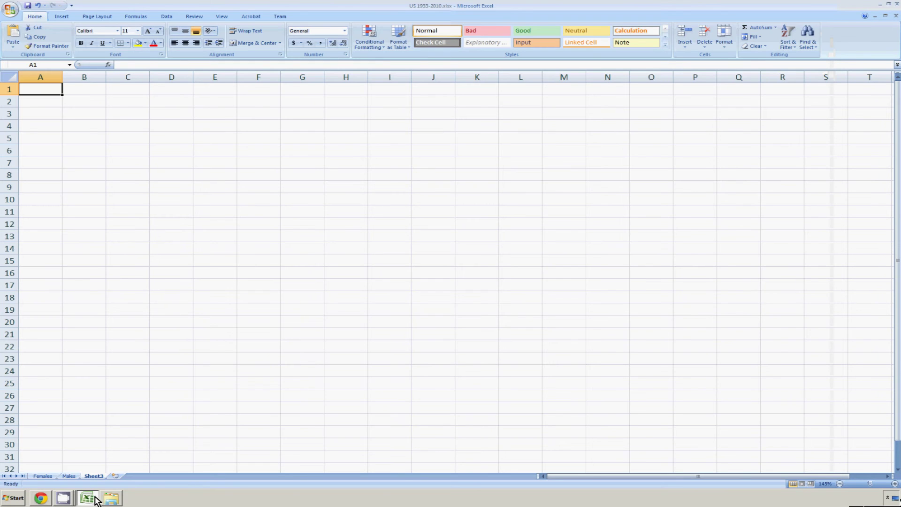
# - Paste the both-sexes life table into Sheet3 and select column A from the Year header to row 8661
pyautogui.hotkey('ctrl', 'v')
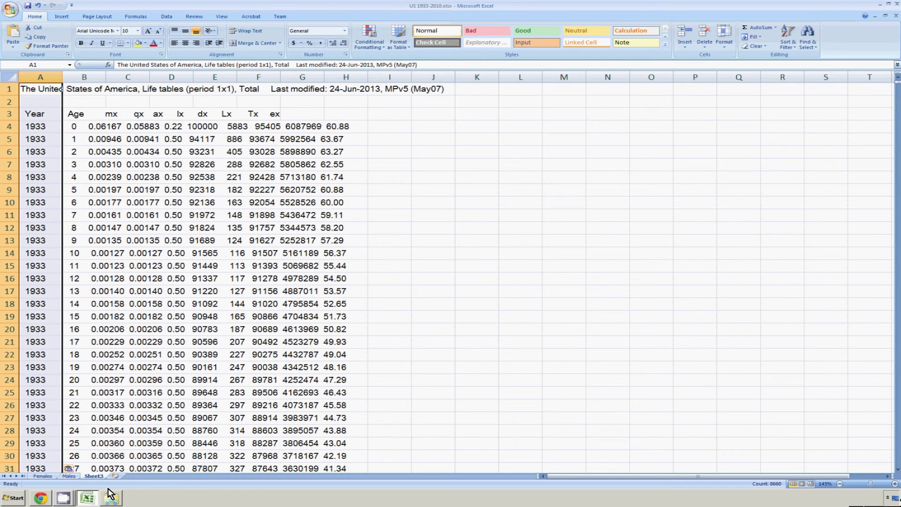
pyautogui.click(43, 116)
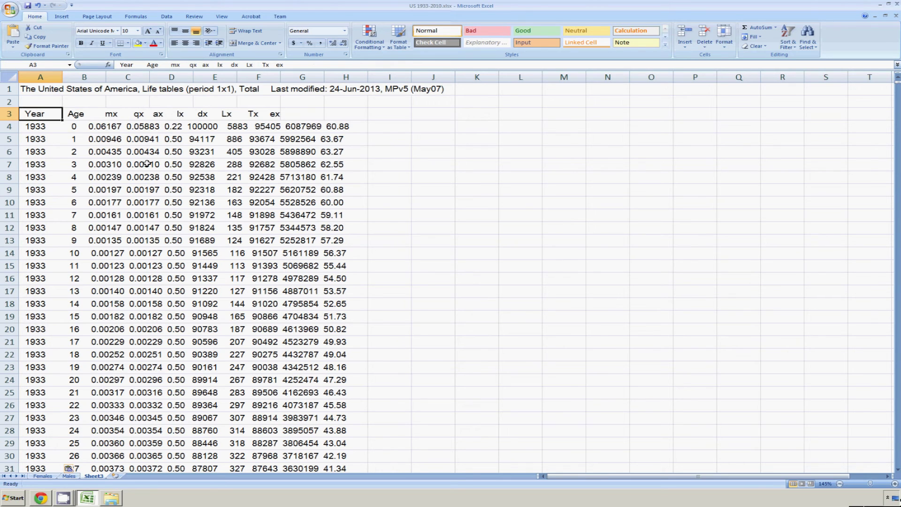
pyautogui.hotkey('shift', 'Down')
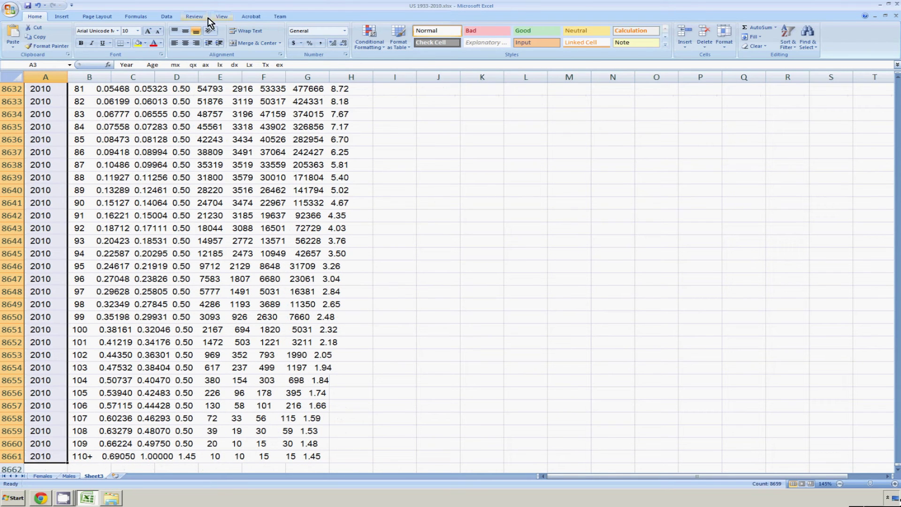
# - Split the selection into Year through ex columns with Text to Columns, skipping the empty first column
pyautogui.click(173, 18)
pyautogui.click(300, 45)
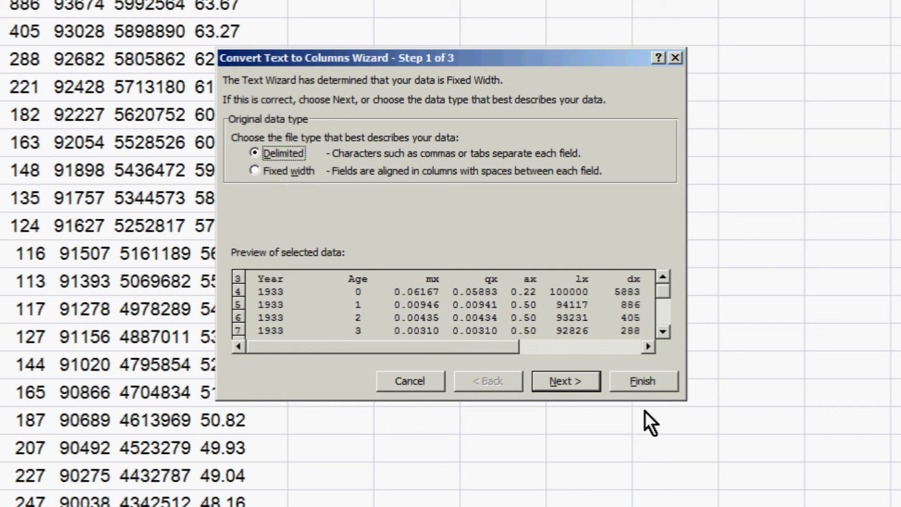
pyautogui.click(585, 381)
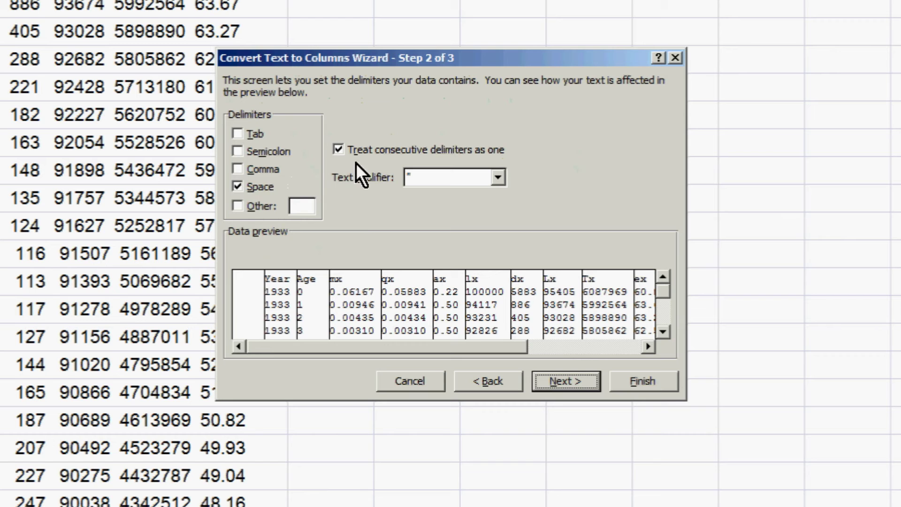
pyautogui.click(580, 382)
pyautogui.click(246, 177)
pyautogui.click(660, 386)
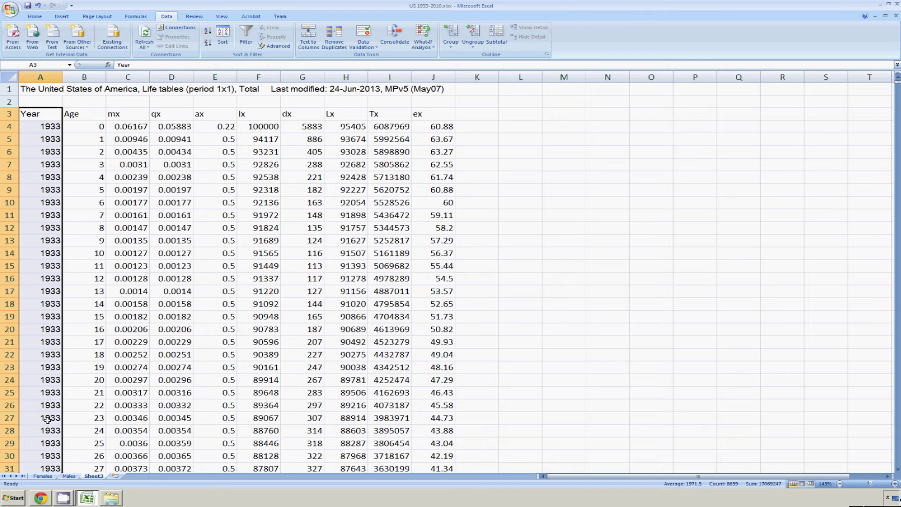
pyautogui.click(42, 476)
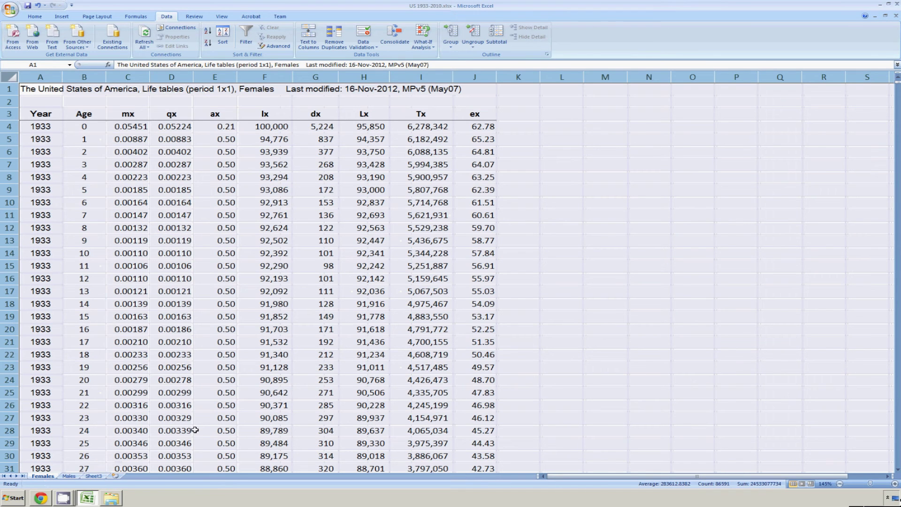
# - Paste only the Females sheet's formats onto the whole both-sexes table in Sheet3
pyautogui.hotkey('ctrl', 'c')
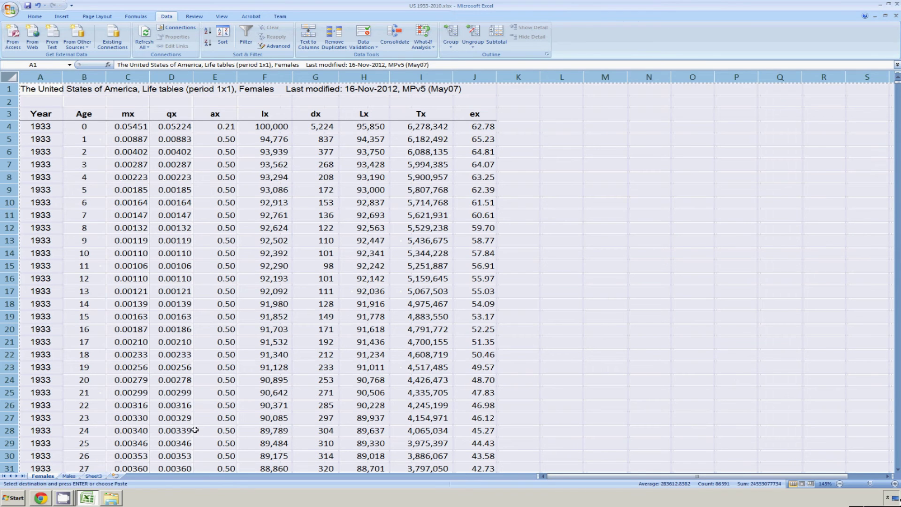
pyautogui.click(93, 476)
pyautogui.click(32, 89)
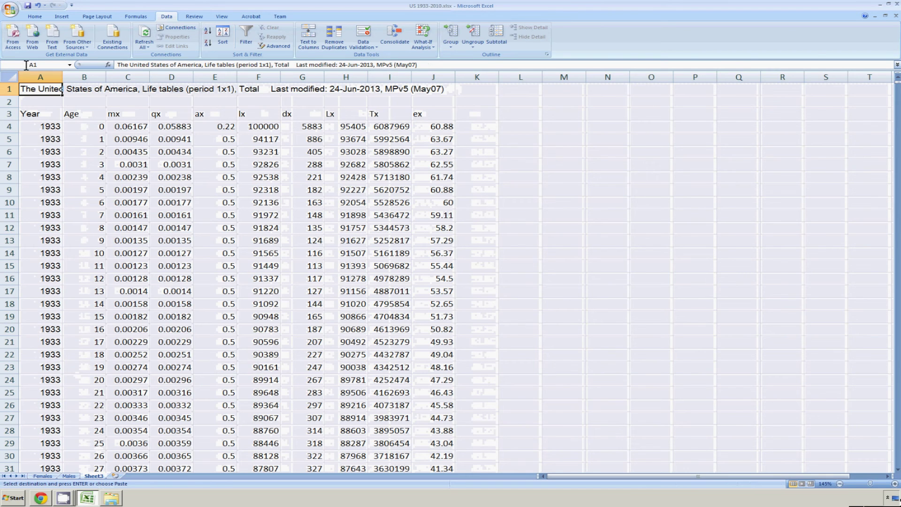
pyautogui.click(37, 15)
pyautogui.click(13, 47)
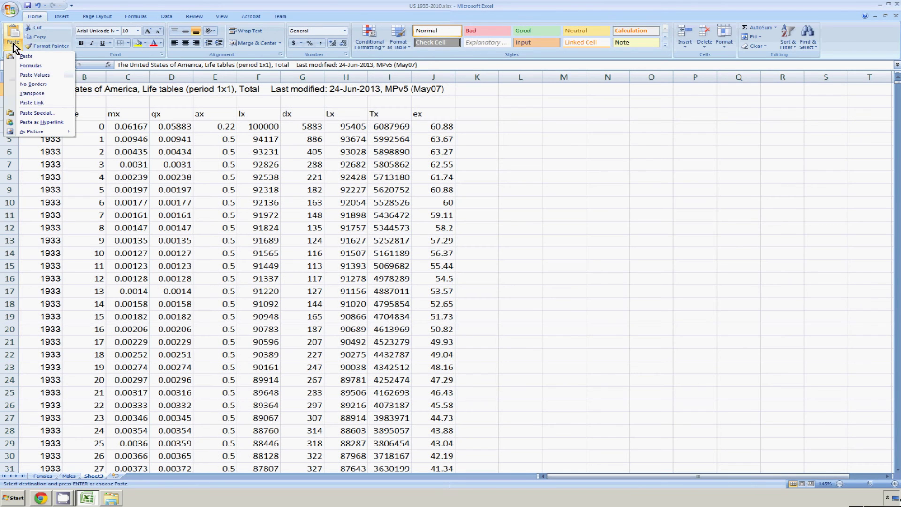
pyautogui.click(37, 116)
pyautogui.click(390, 219)
pyautogui.click(474, 298)
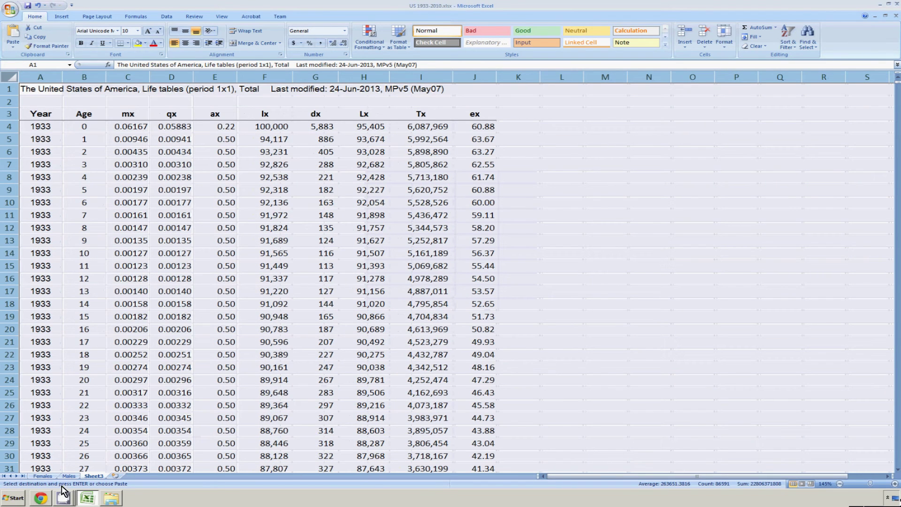
# - Rename the Sheet3 tab to 'Both' and return the selection to cell A1
pyautogui.rightClick(94, 476)
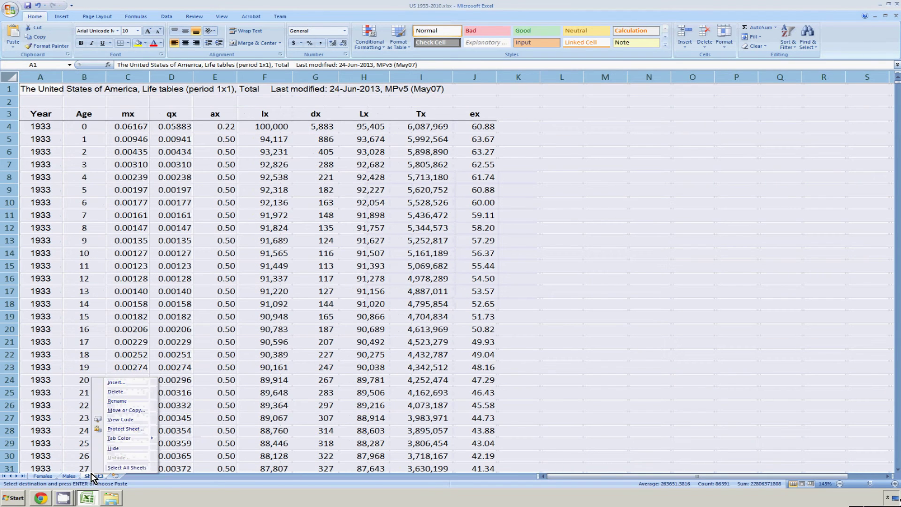
pyautogui.click(129, 402)
pyautogui.write('Both')
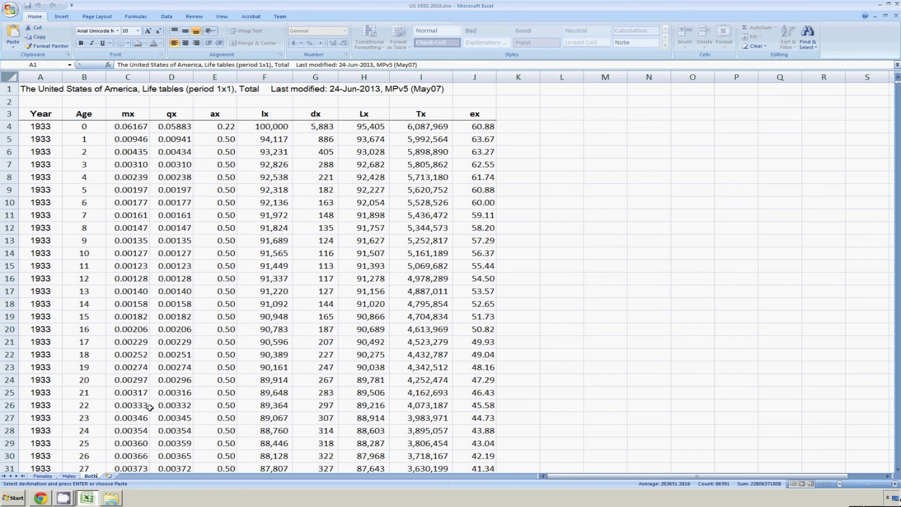
pyautogui.press('Return')
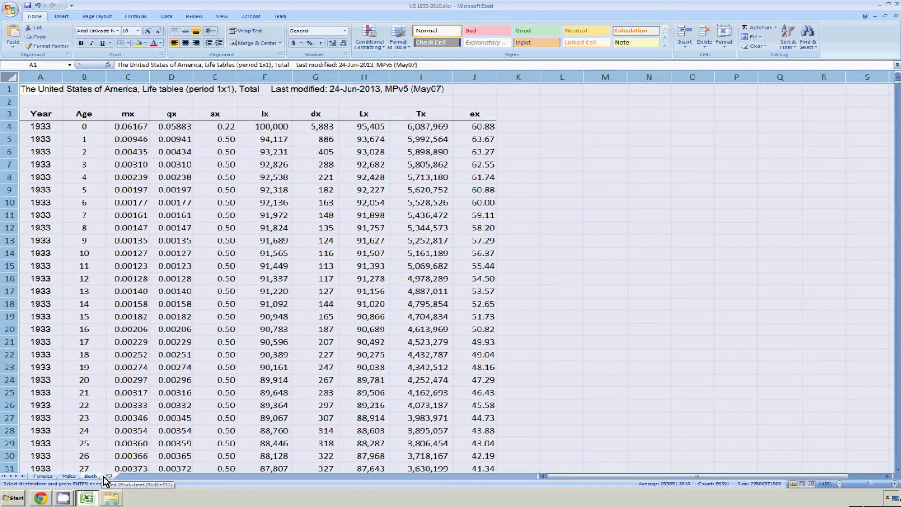
pyautogui.hotkey('ctrl', 'Home')
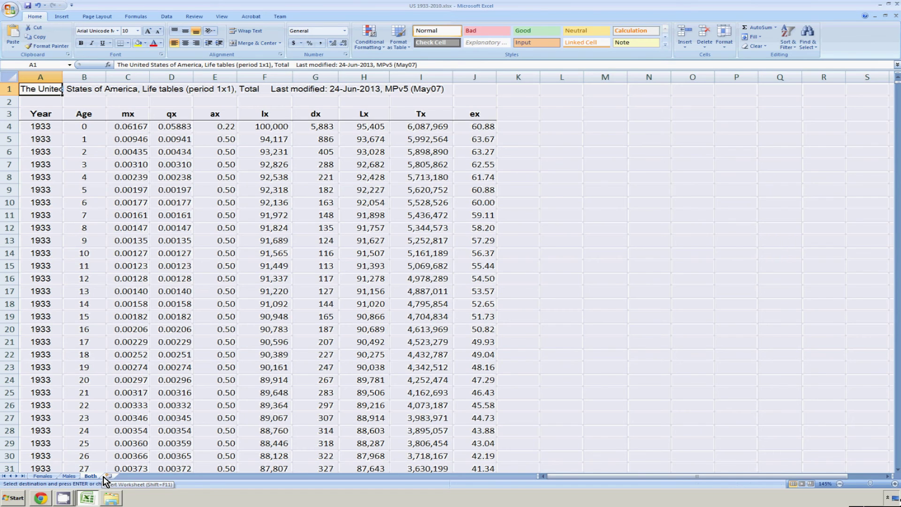
# - Reset the Males and Females sheets so only cell A1 is selected
pyautogui.click(71, 476)
pyautogui.hotkey('ctrl', 'a')
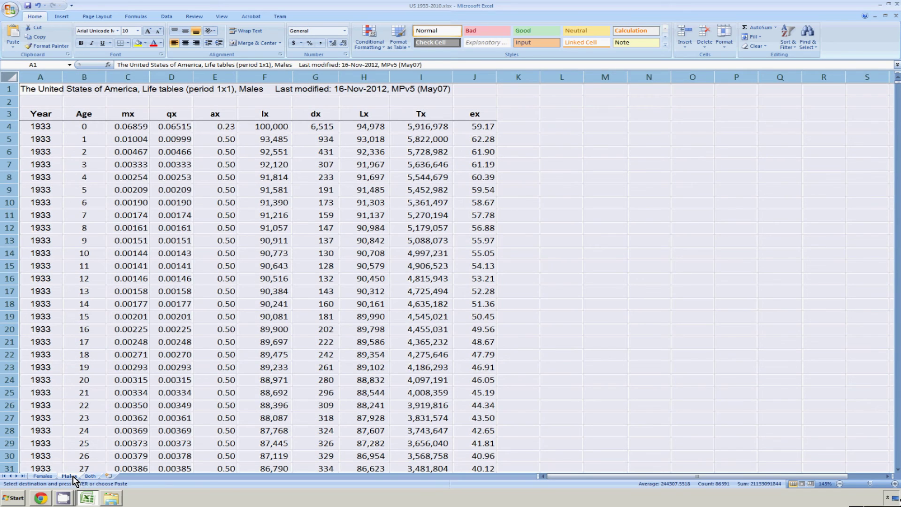
pyautogui.hotkey('ctrl', 'Home')
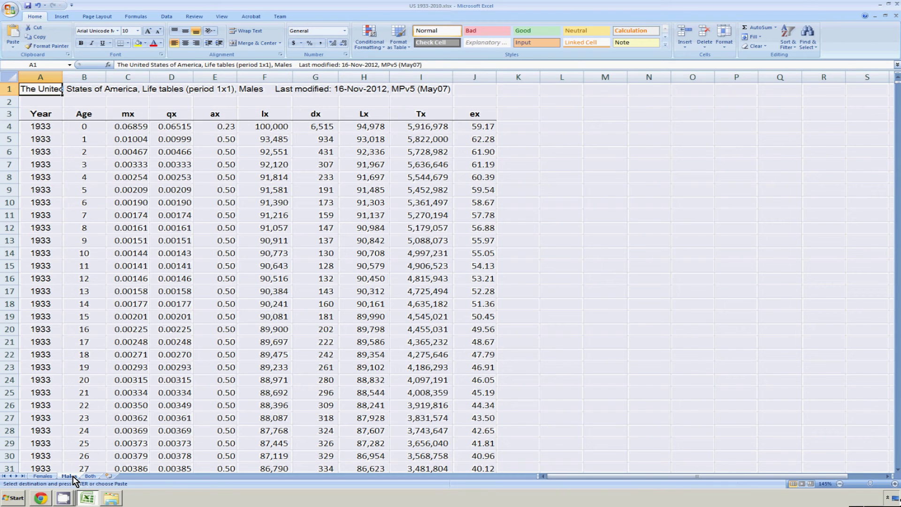
pyautogui.click(43, 477)
pyautogui.hotkey('ctrl', 'a')
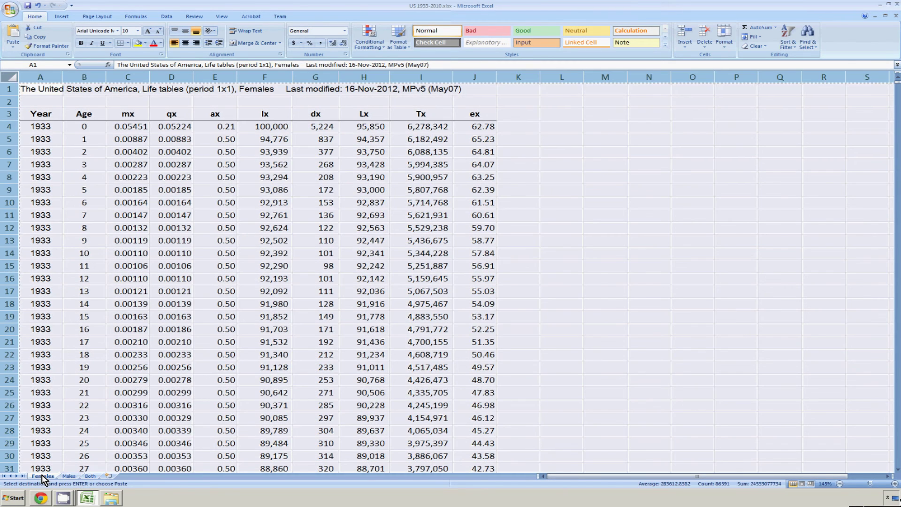
pyautogui.hotkey('ctrl', 'Home')
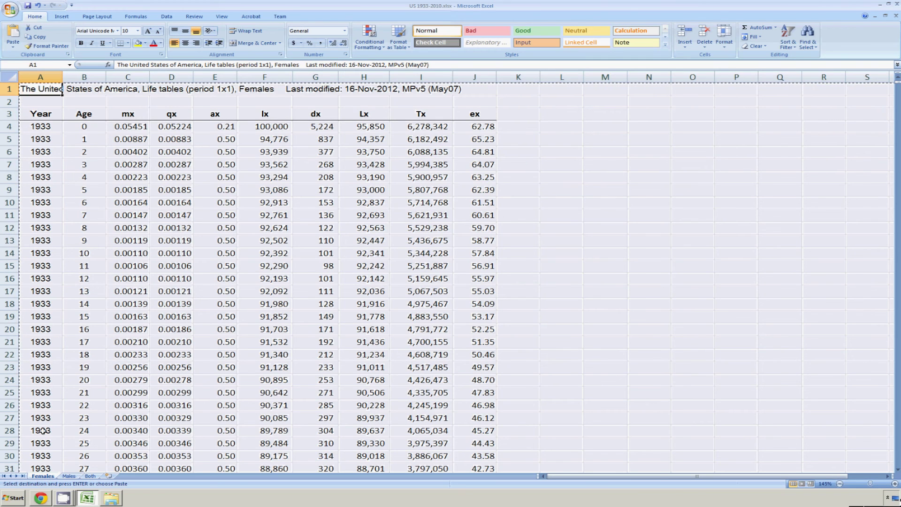
# - Cancel the pending copy, save the workbook and close Excel
pyautogui.press('Escape')
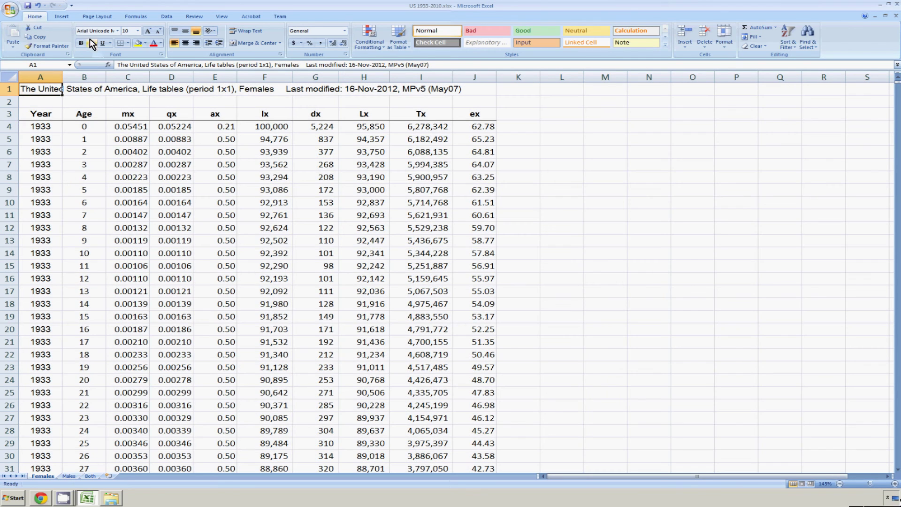
pyautogui.click(28, 6)
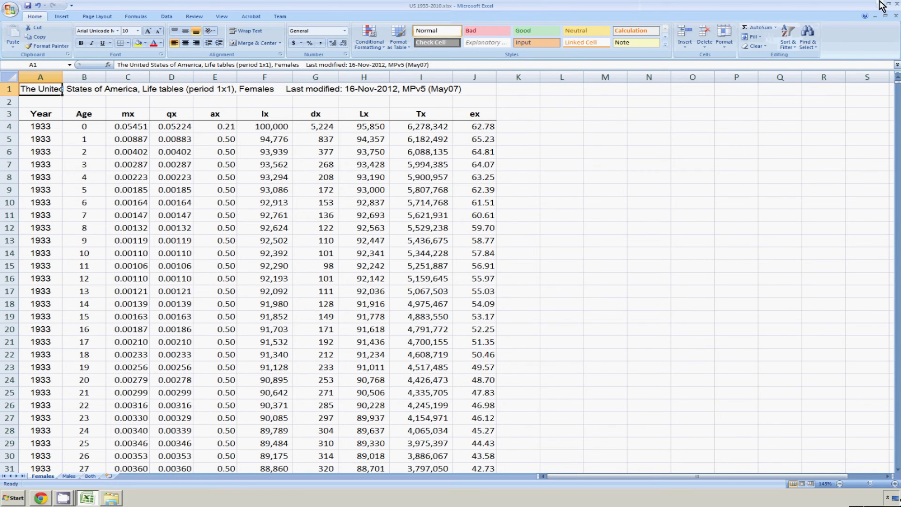
pyautogui.click(896, 6)
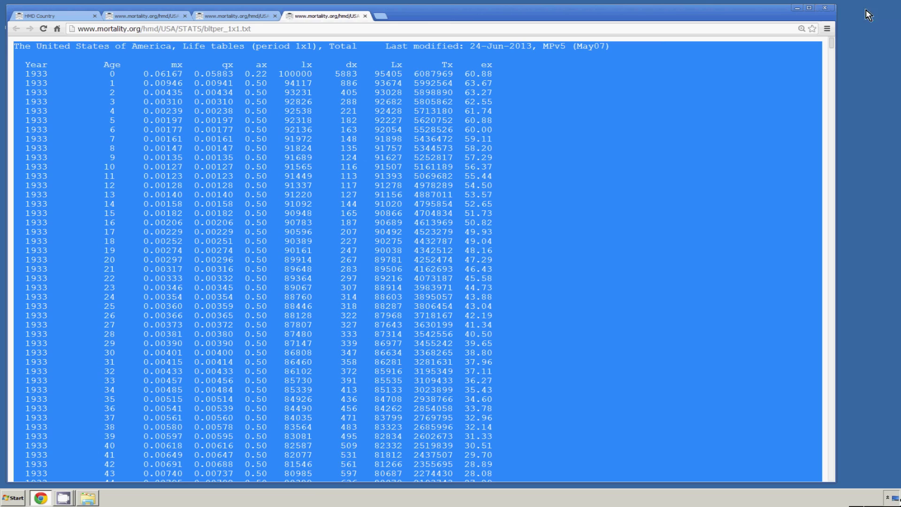
# - Close the Chrome window showing the mortality.org life table
pyautogui.click(829, 8)
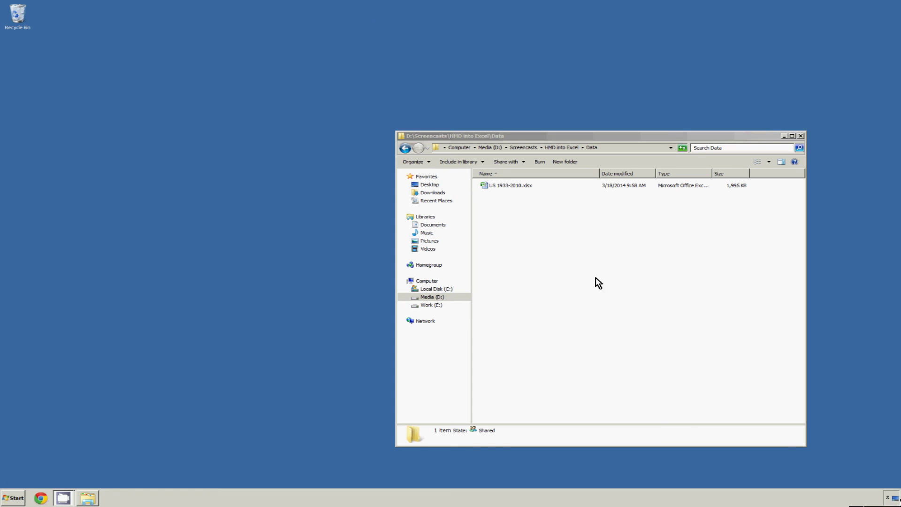
# - Mark US 1933-2010.xlsx as Read-only in its Properties dialog
pyautogui.click(516, 187)
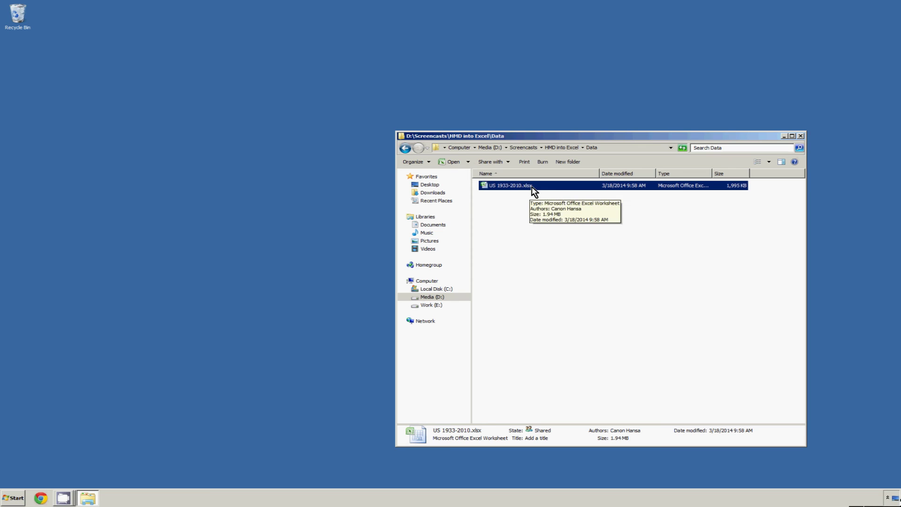
pyautogui.rightClick(529, 187)
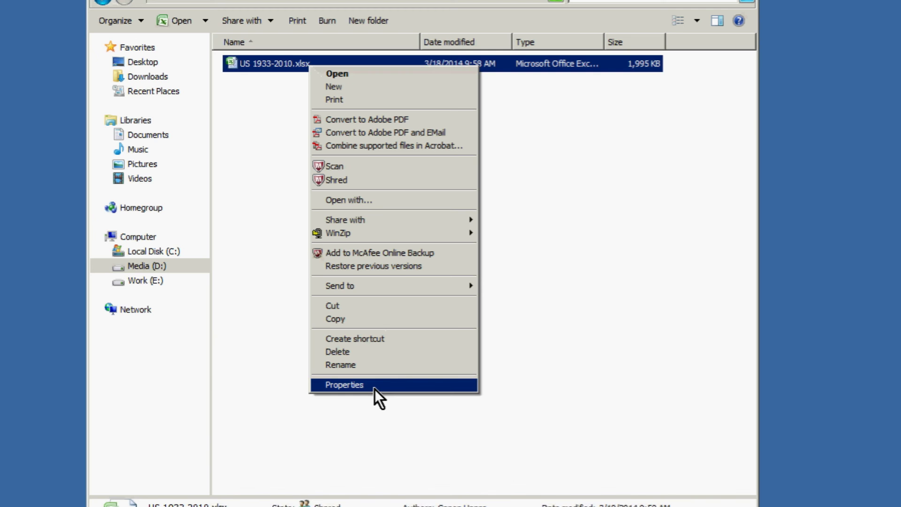
pyautogui.click(572, 362)
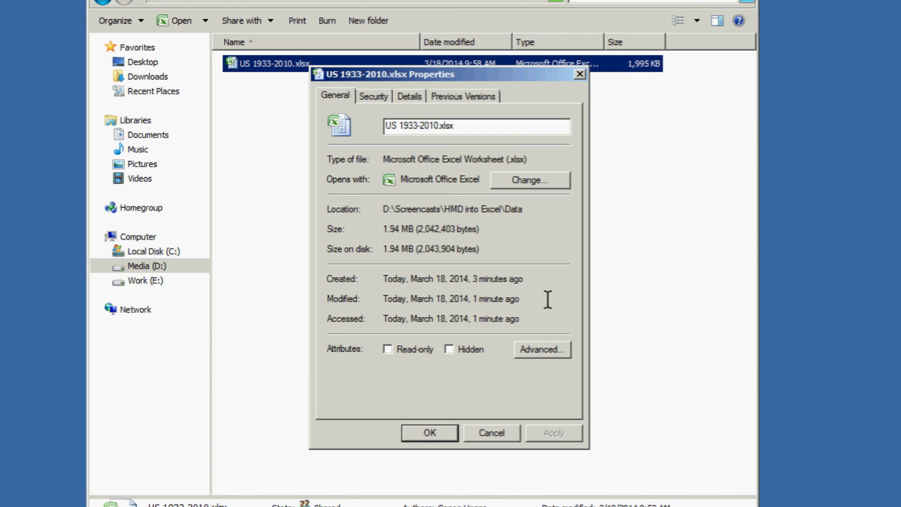
pyautogui.click(388, 349)
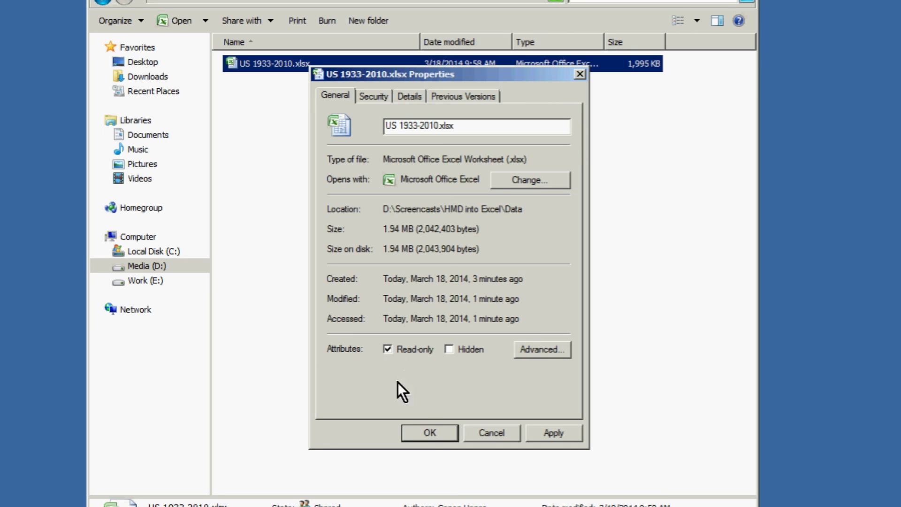
pyautogui.click(428, 432)
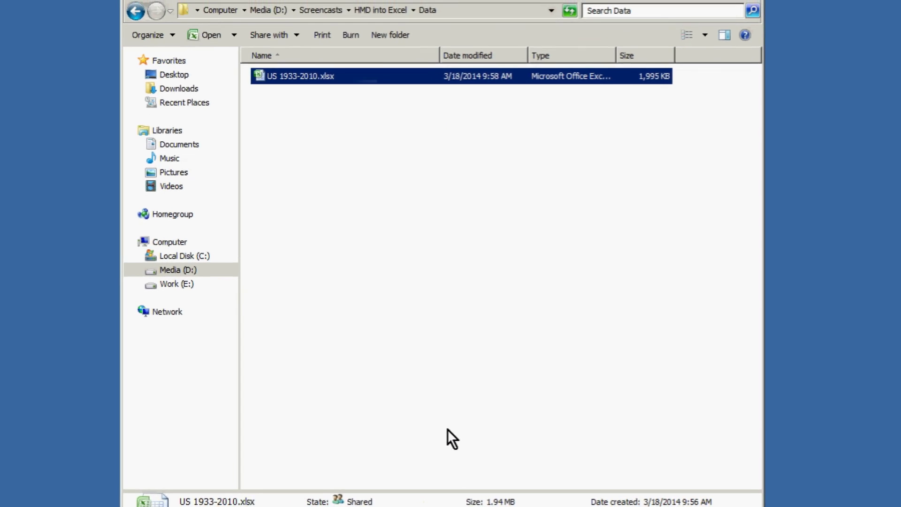